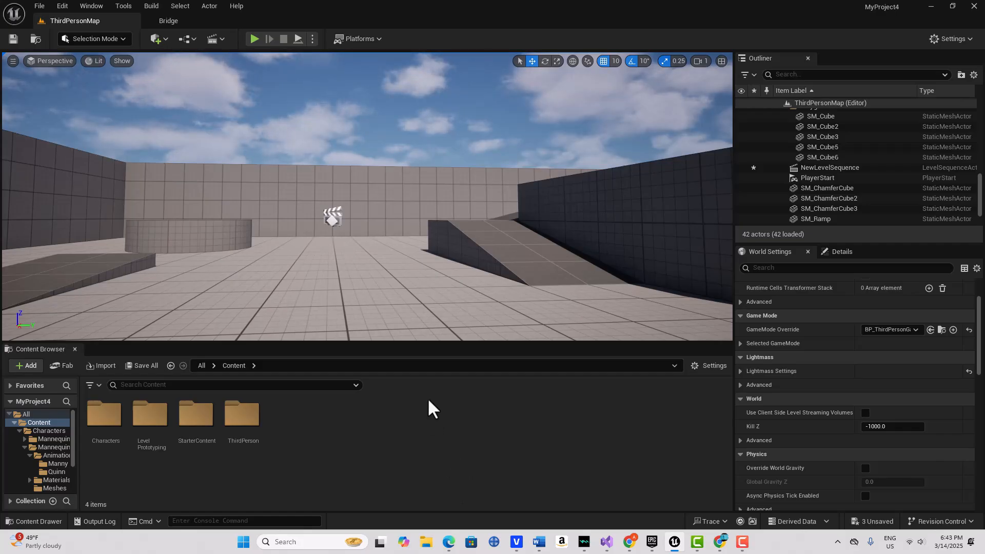
Open the Cinematics (clapperboard) toolbar dropdown to add a level sequence
left_click(220, 39)
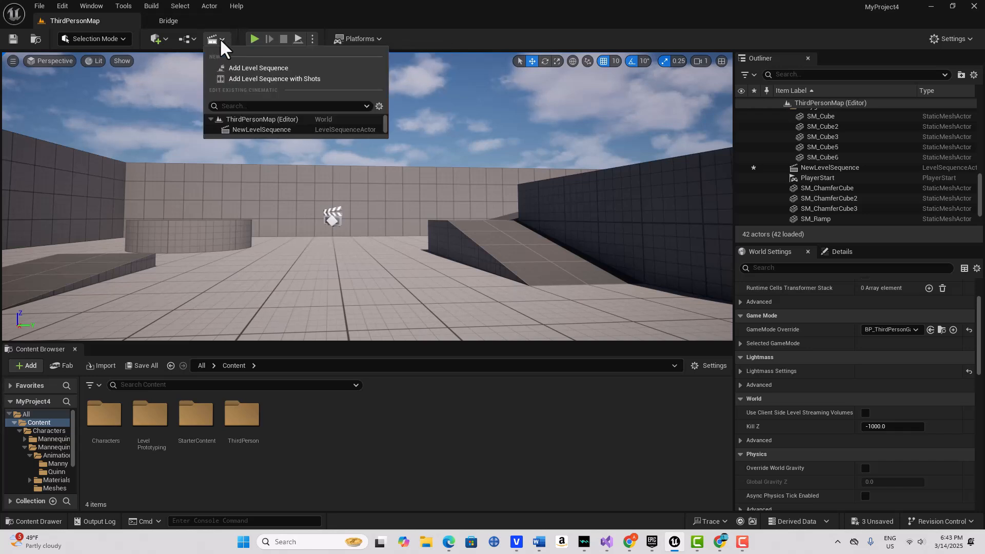
Add and save a new level sequence, then switch the editor back to Selection mode
left_click(286, 67)
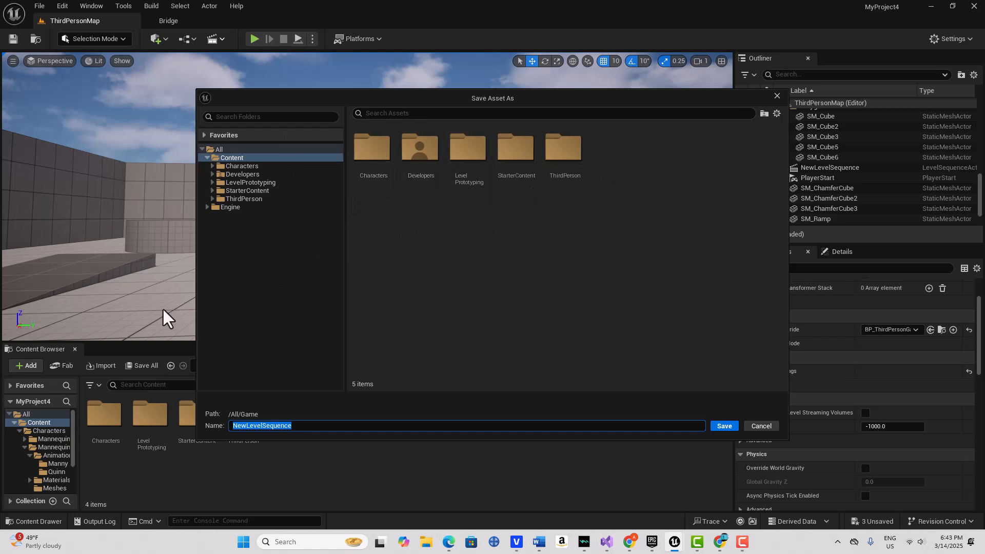
left_click(724, 426)
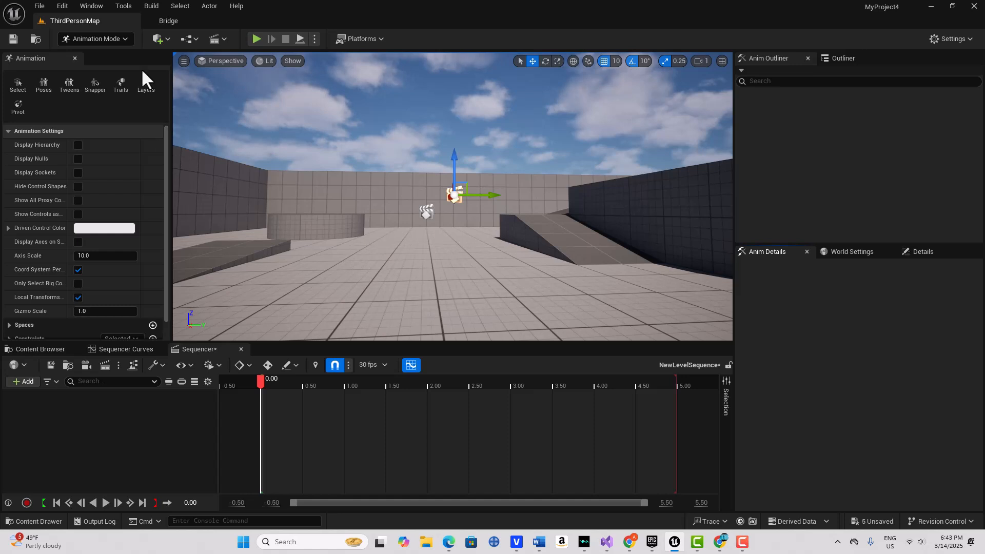
left_click(121, 36)
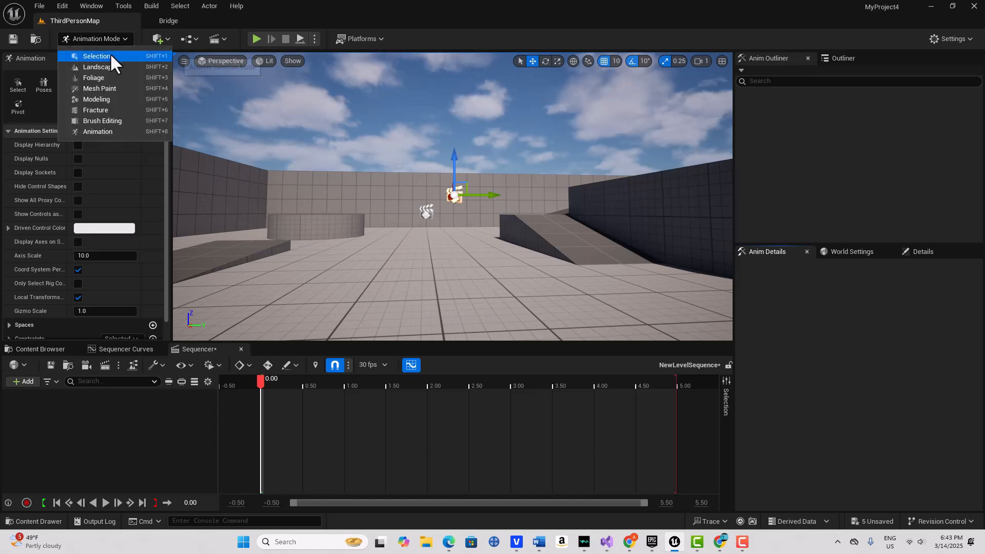
left_click(109, 55)
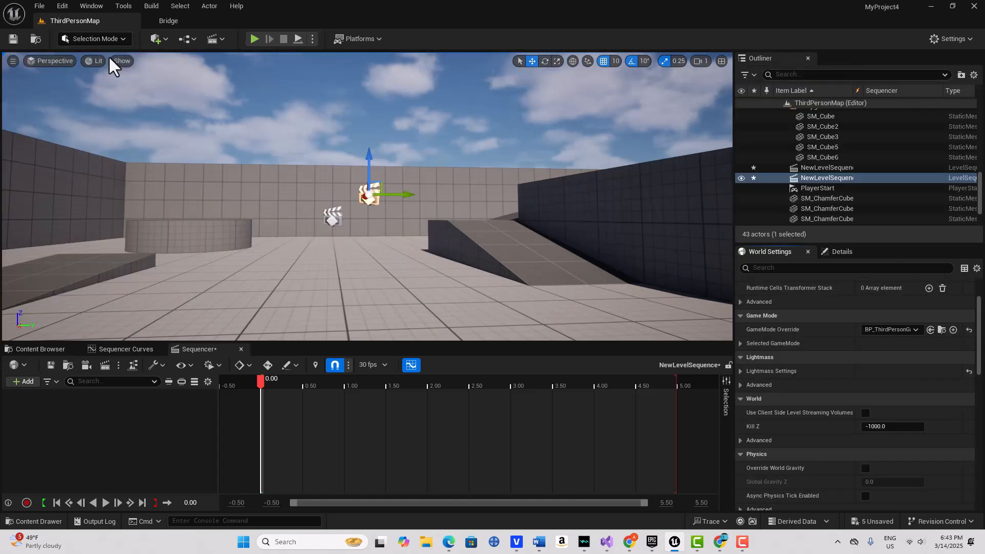
Delete the duplicate NewLevelSequence actor from the level, leaving 42 actors
left_click(331, 216)
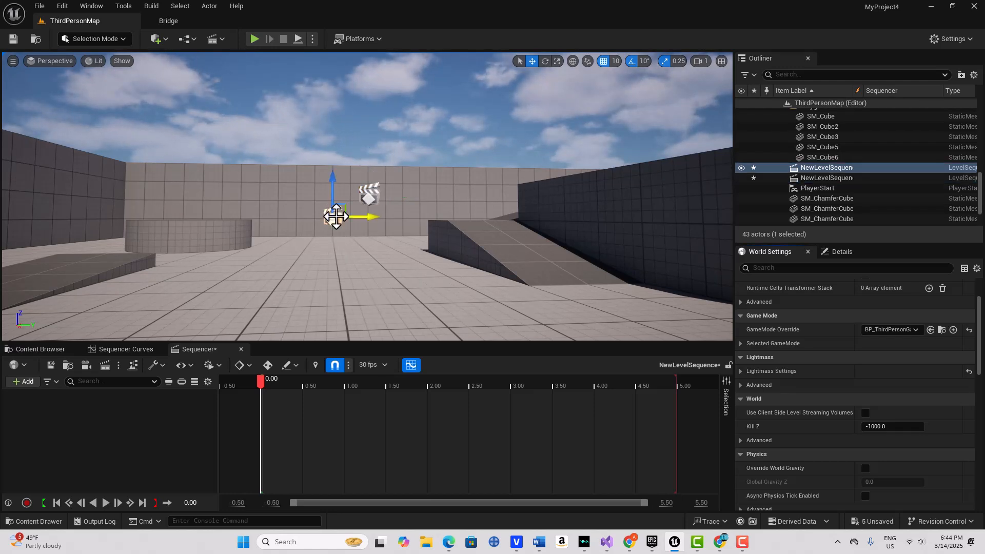
key("Delete")
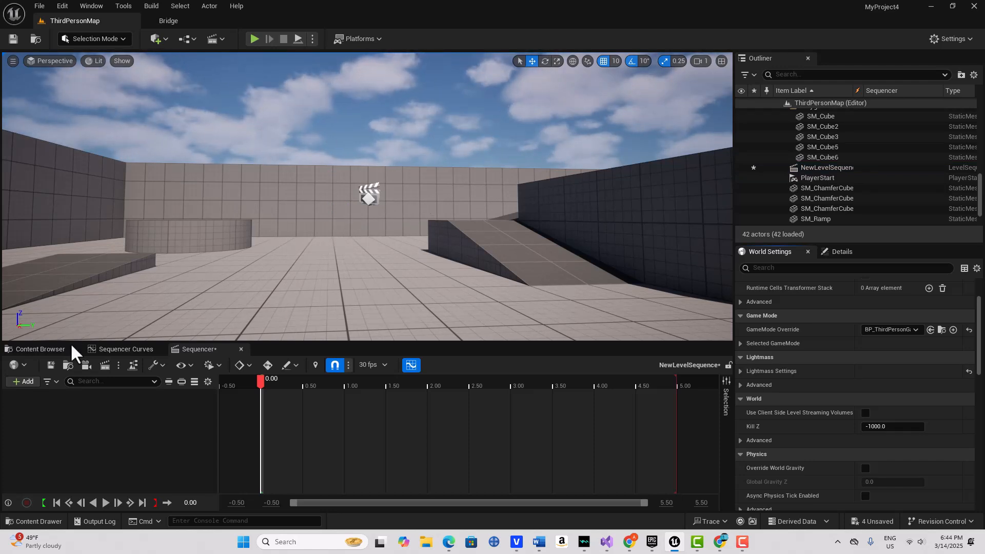
left_click(40, 350)
Drag MM_Idle from Characters > Mannequins > Animations > Manny into the level and save
left_click(106, 418)
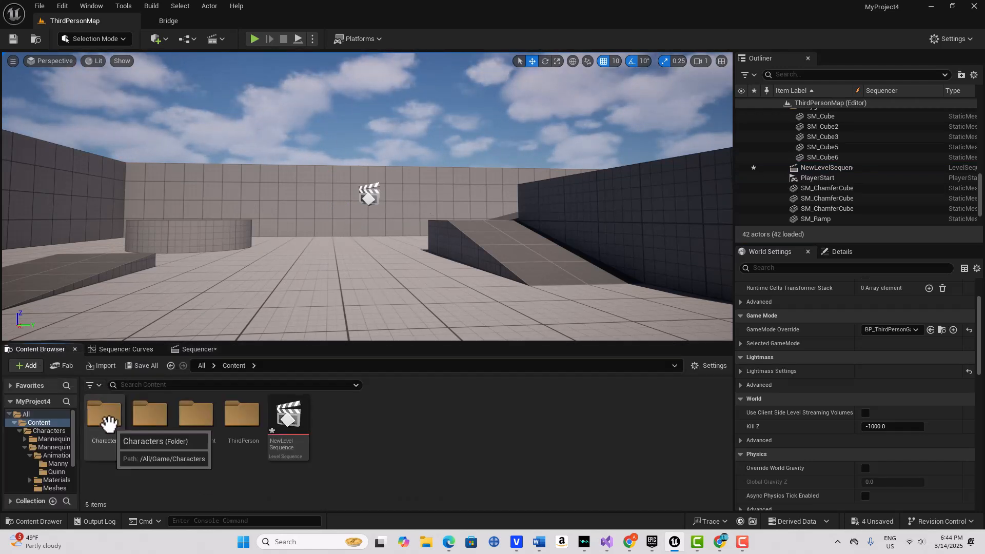
double_click(109, 423)
double_click(147, 415)
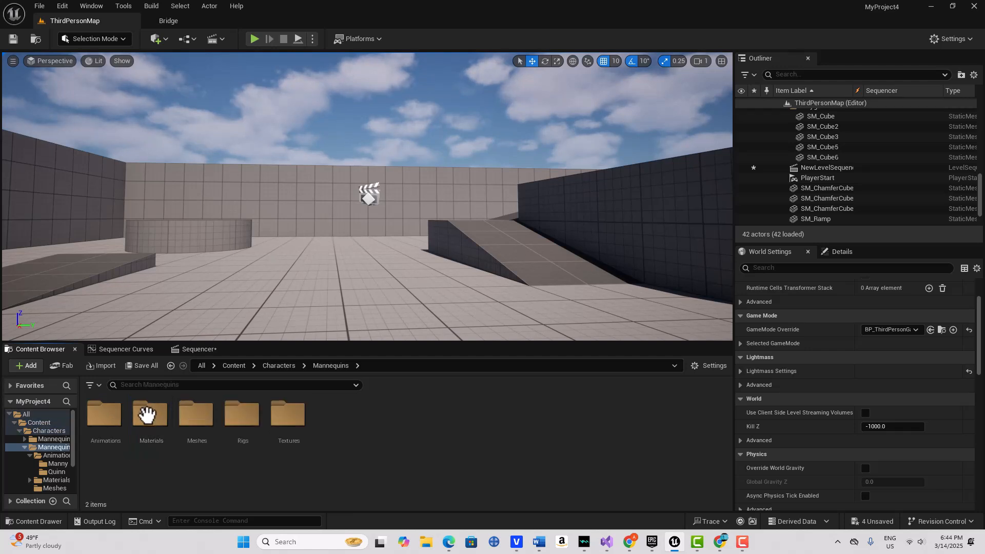
double_click(98, 415)
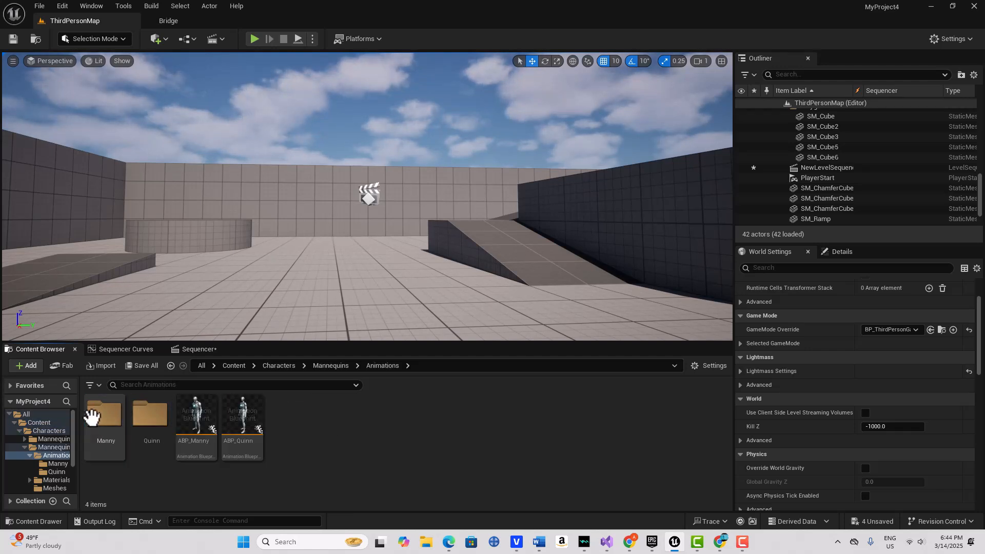
double_click(100, 410)
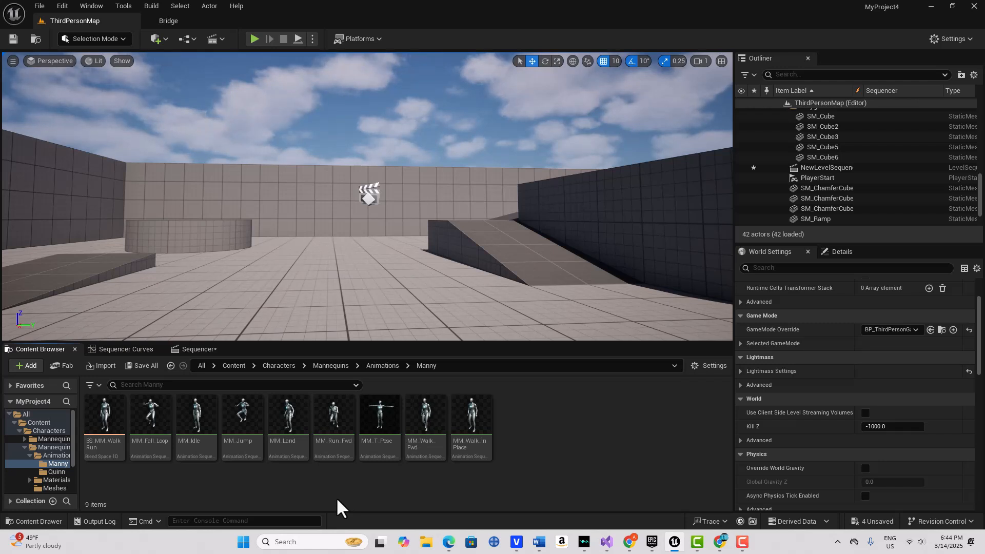
left_click_drag(195, 425, 298, 303)
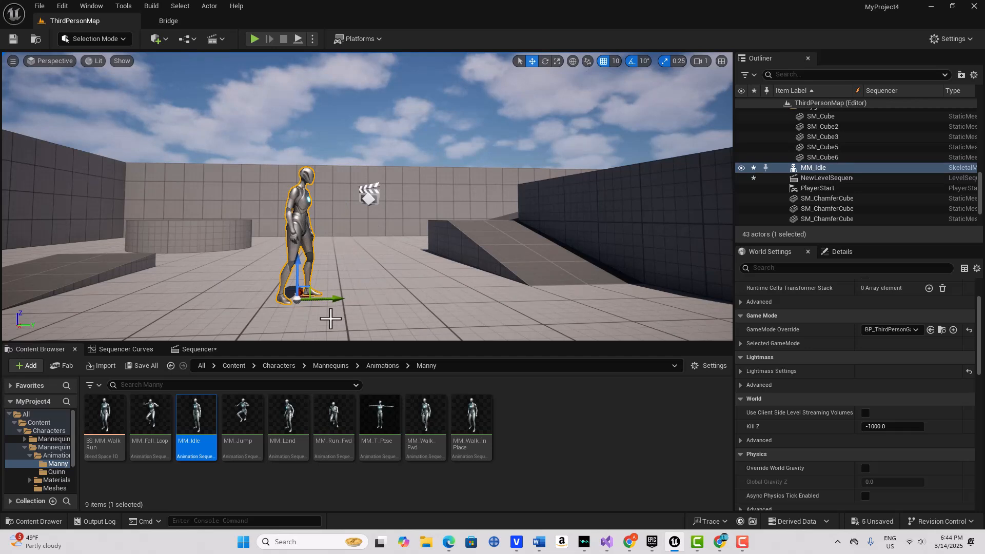
left_click(13, 40)
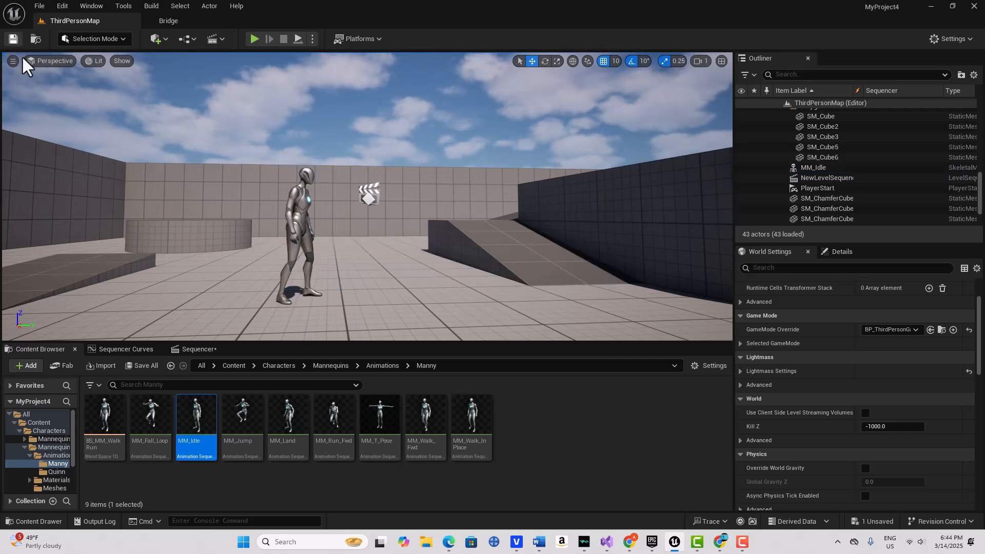
Add the MM_Idle mannequin from the level to the sequence with Ctrl+F
left_click(200, 351)
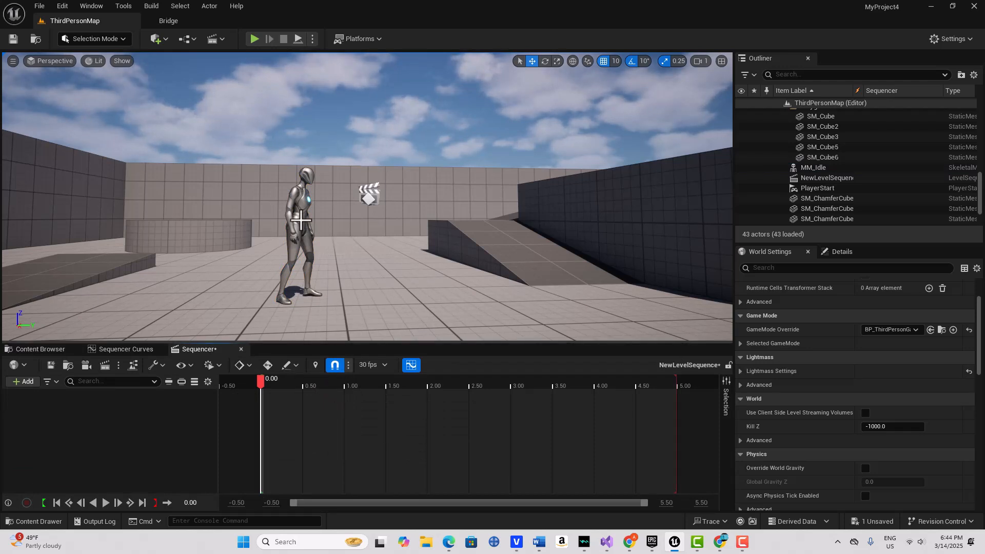
left_click(302, 218)
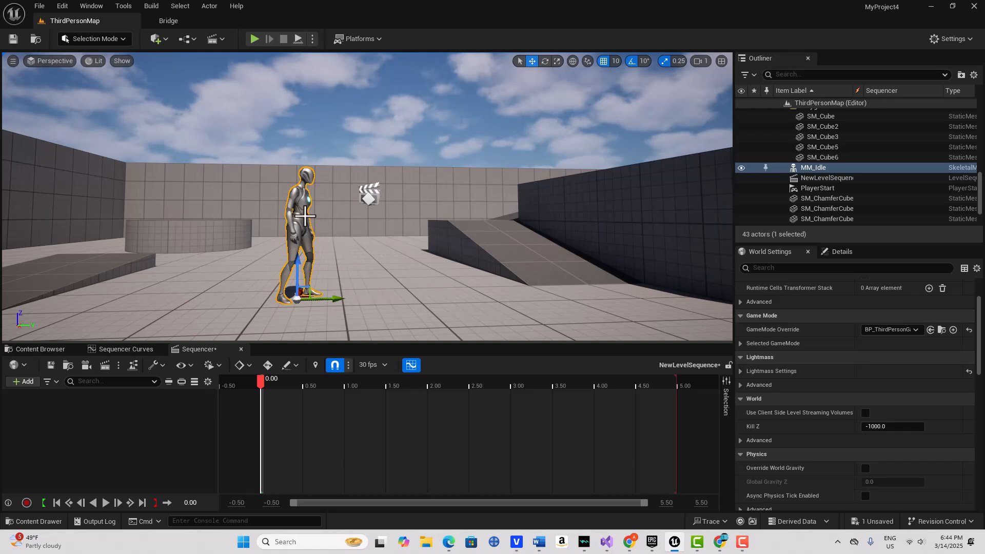
key("ctrl+f")
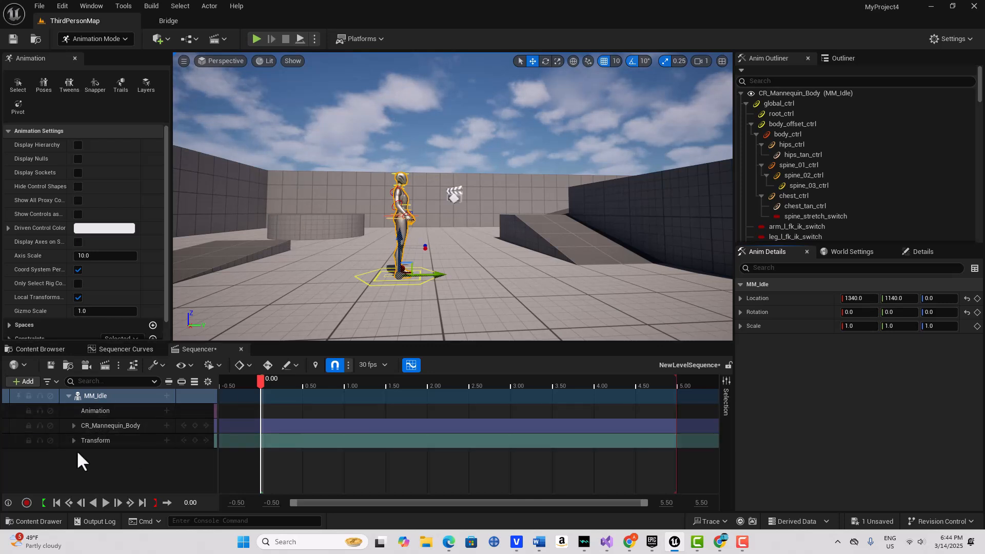
Delete the Transform track, then add a transform key at 0.00 on MM_Idle
left_click(105, 441)
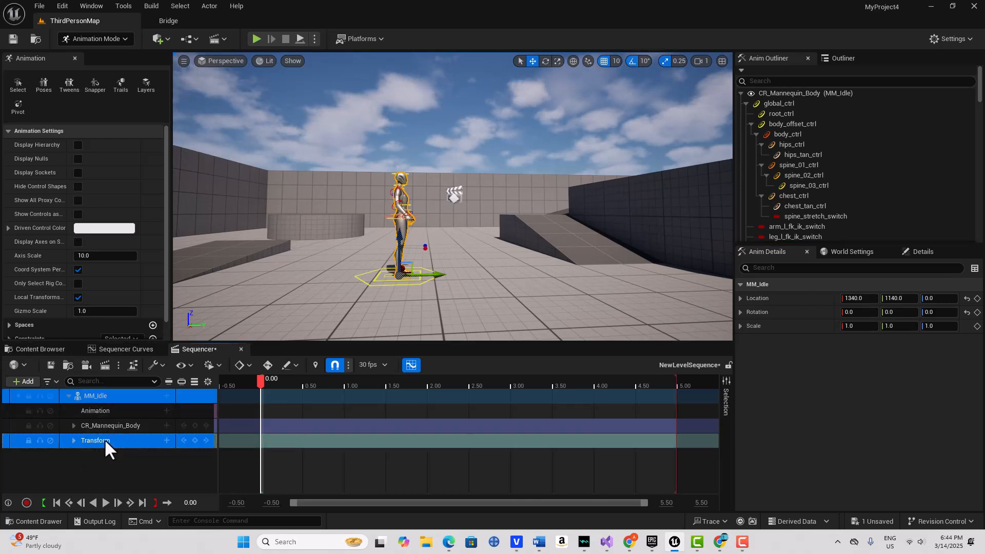
key("Delete")
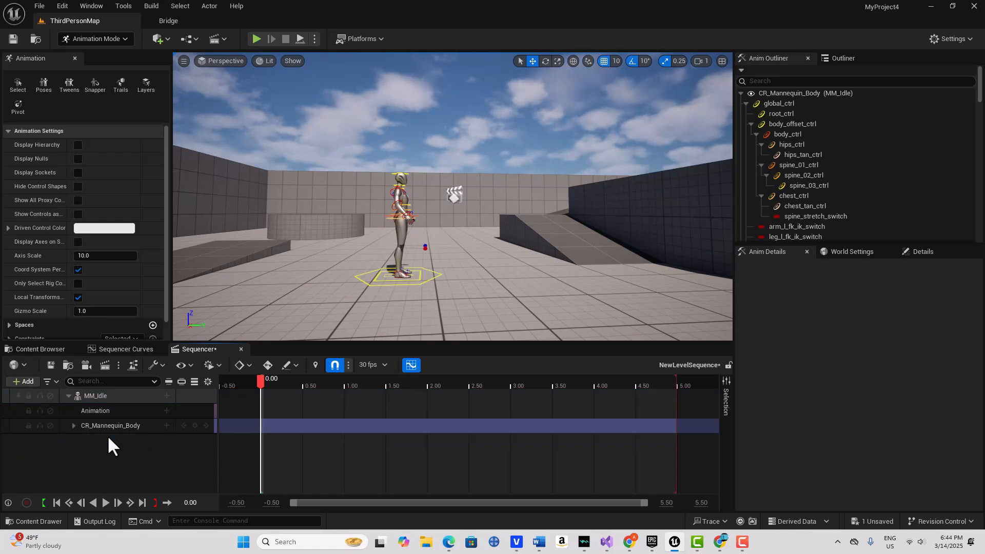
left_click(127, 394)
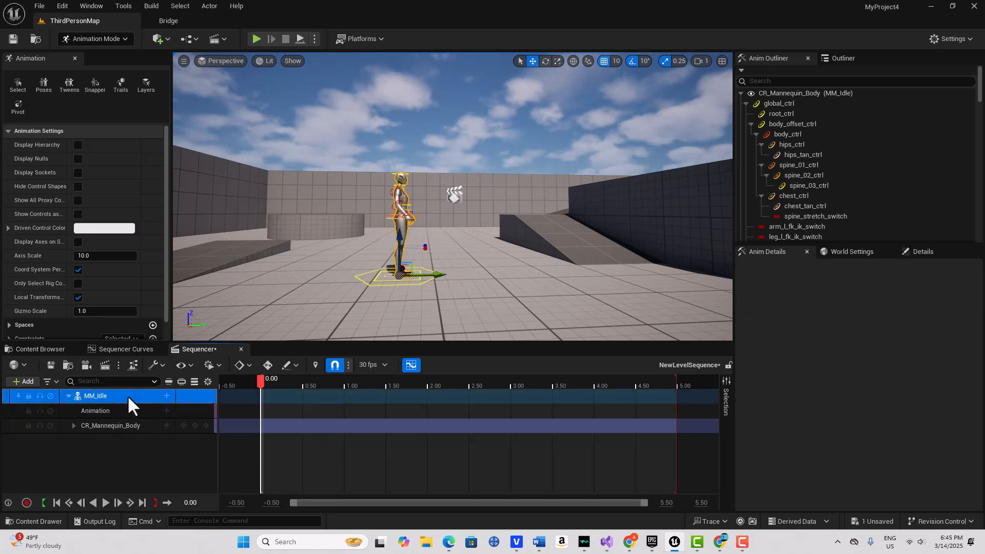
key("s")
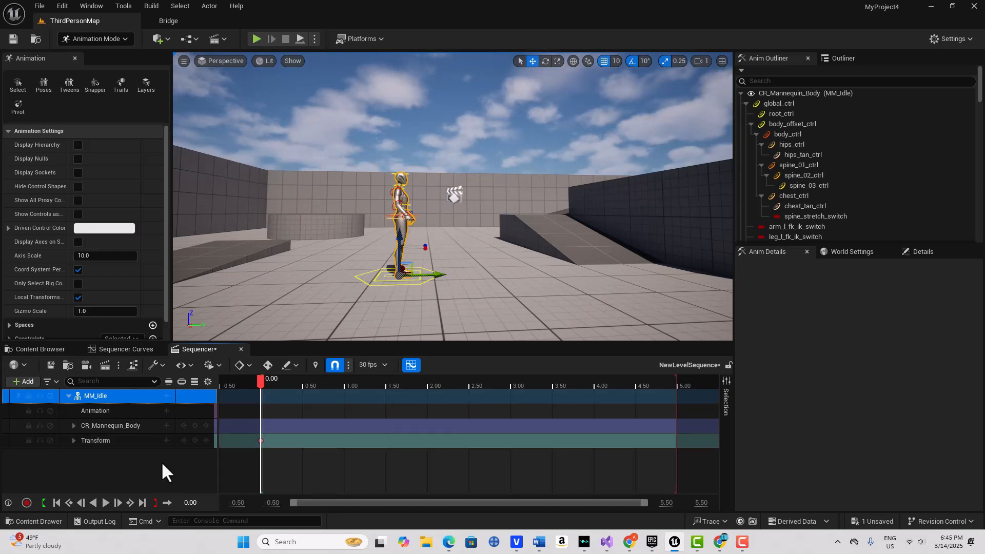
left_click(261, 443)
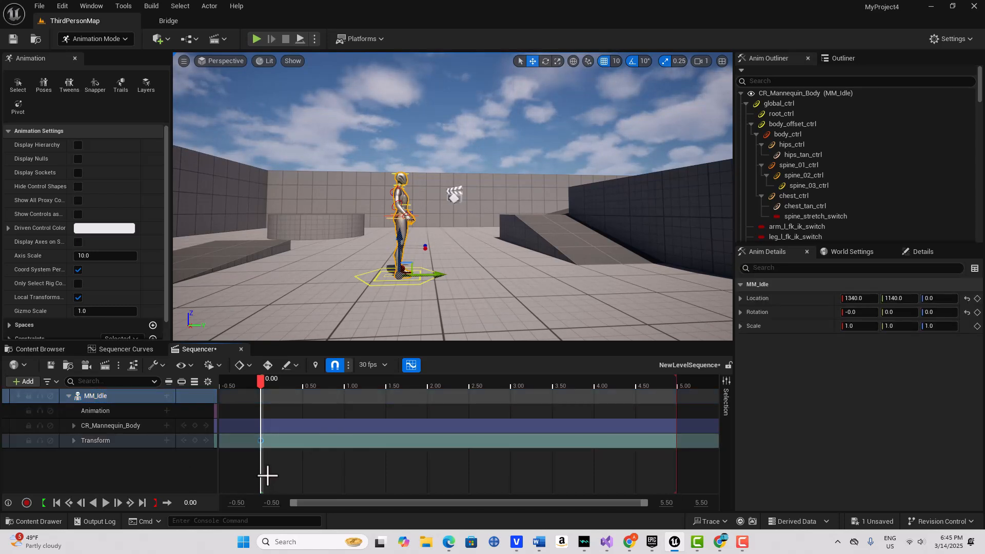
left_click(266, 476)
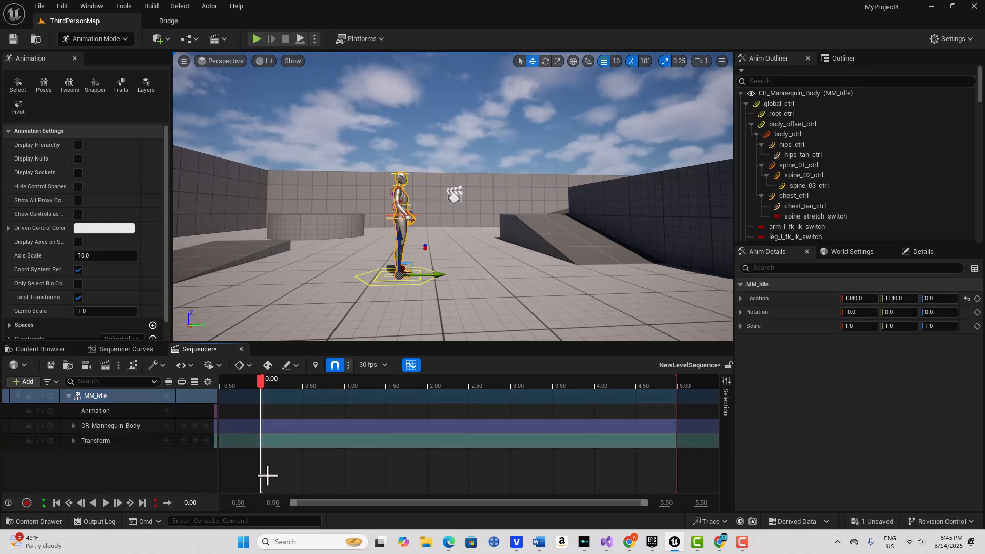
Delete the CR_Mannequin_Body control rig track, checking with undo and redo
left_click(136, 424)
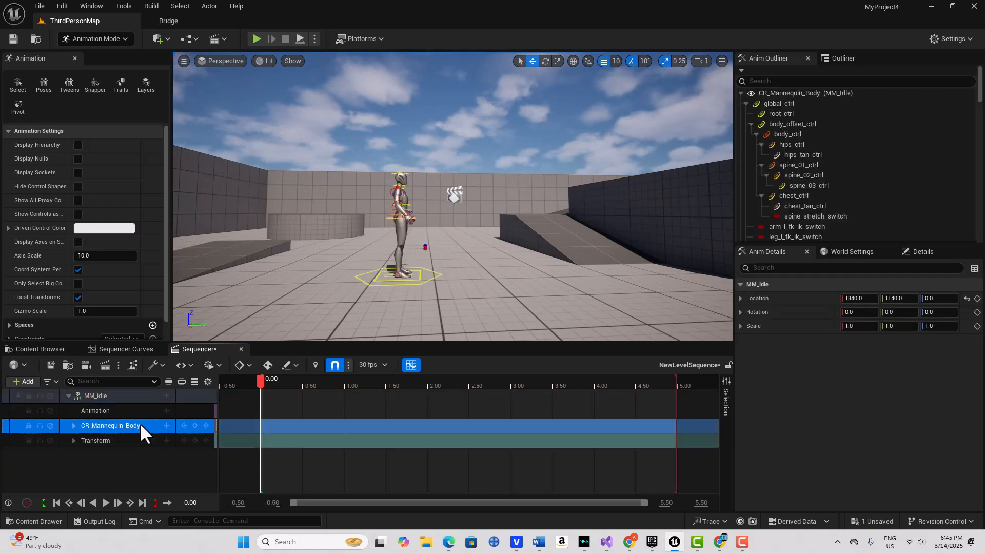
key("Delete")
key("ctrl+z")
key("ctrl+y")
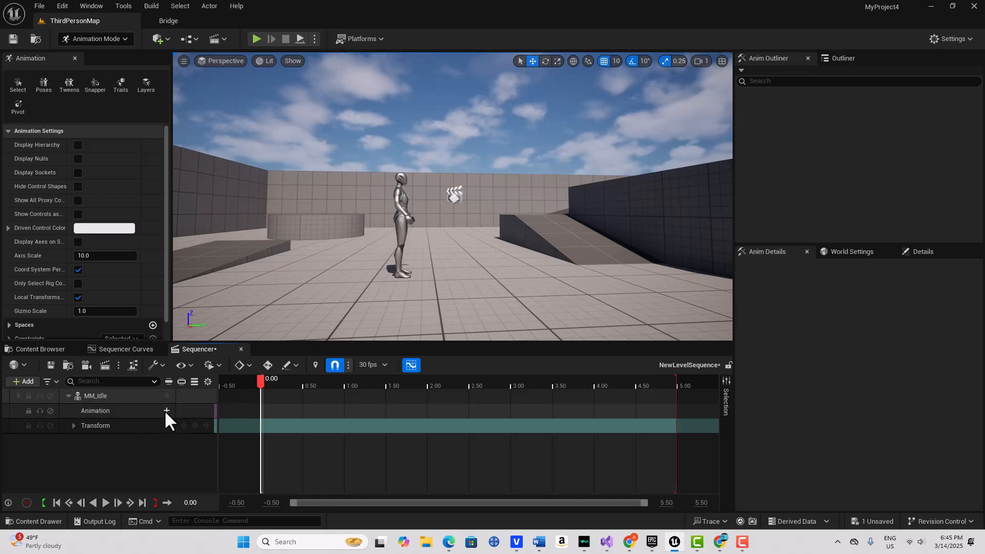
Add MF_Idle to the Animation track and trim its end to about 1.94 seconds
left_click(167, 410)
left_click_drag(415, 290, 412, 330)
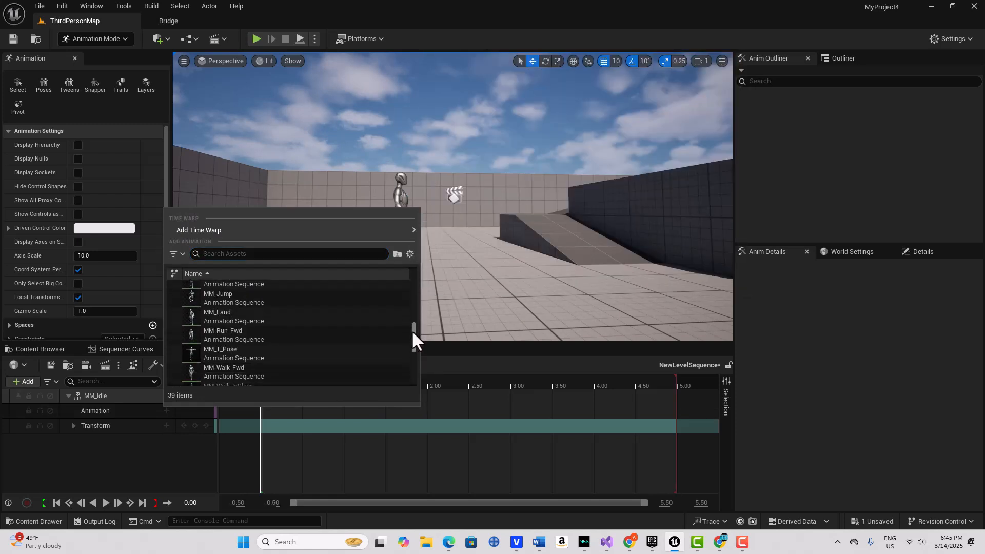
scroll(261, 331, "up", 2)
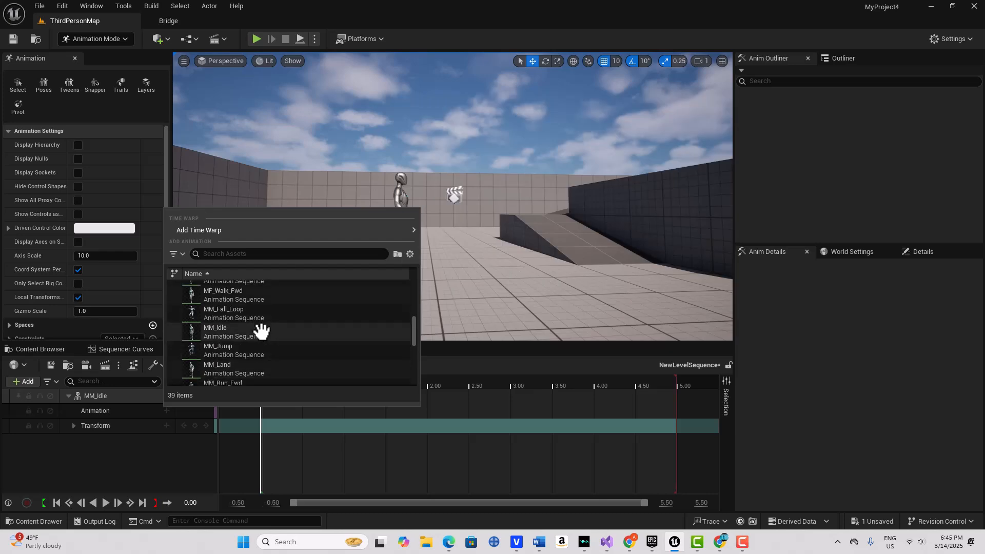
scroll(254, 329, "up", 3)
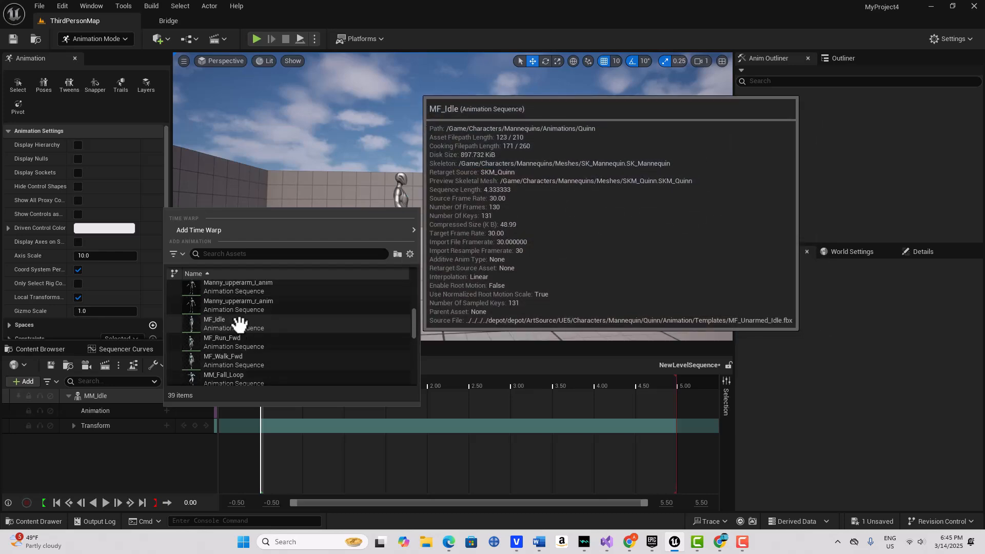
left_click(240, 323)
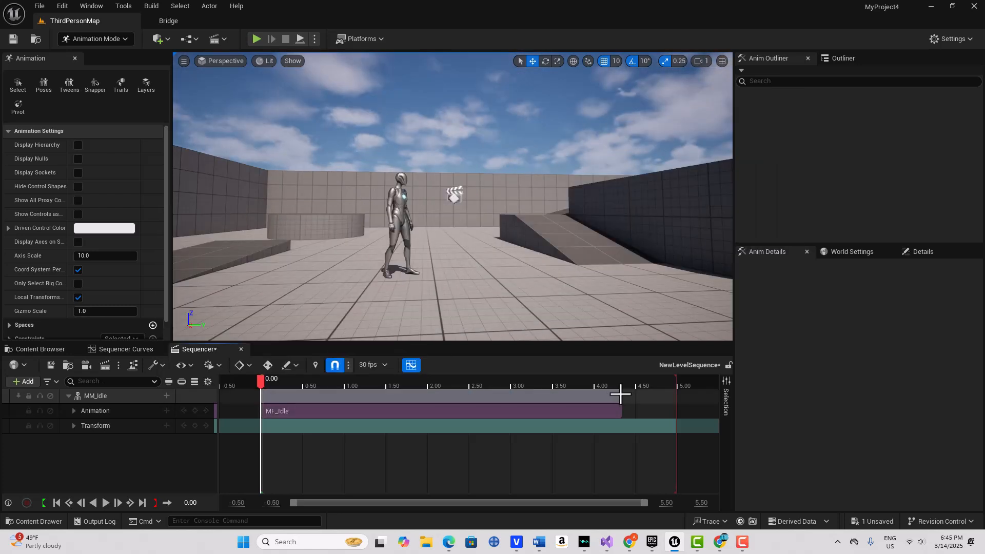
left_click_drag(621, 395, 413, 396)
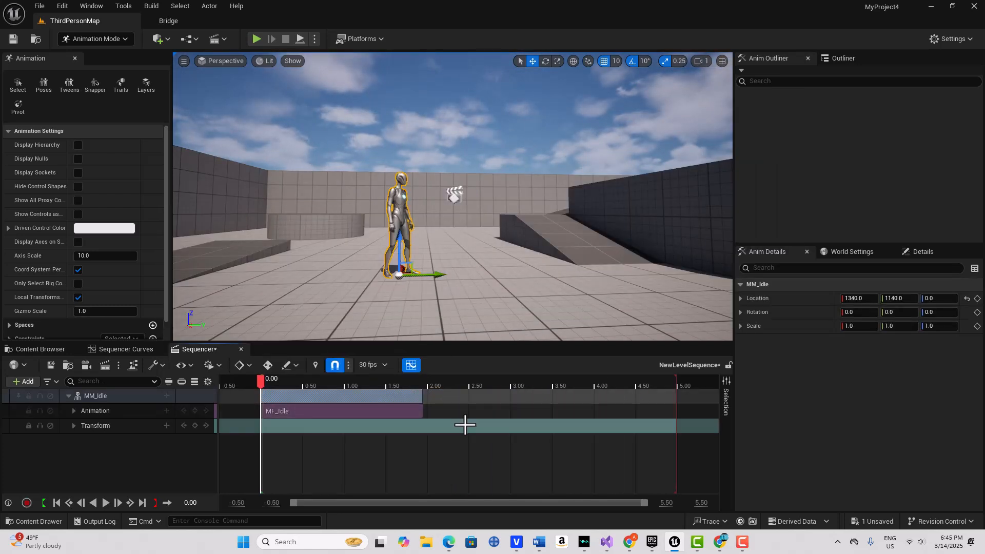
Add MM_Walk_InPlace from the asset list as a second Animation clip under MM_Idle
left_click(165, 409)
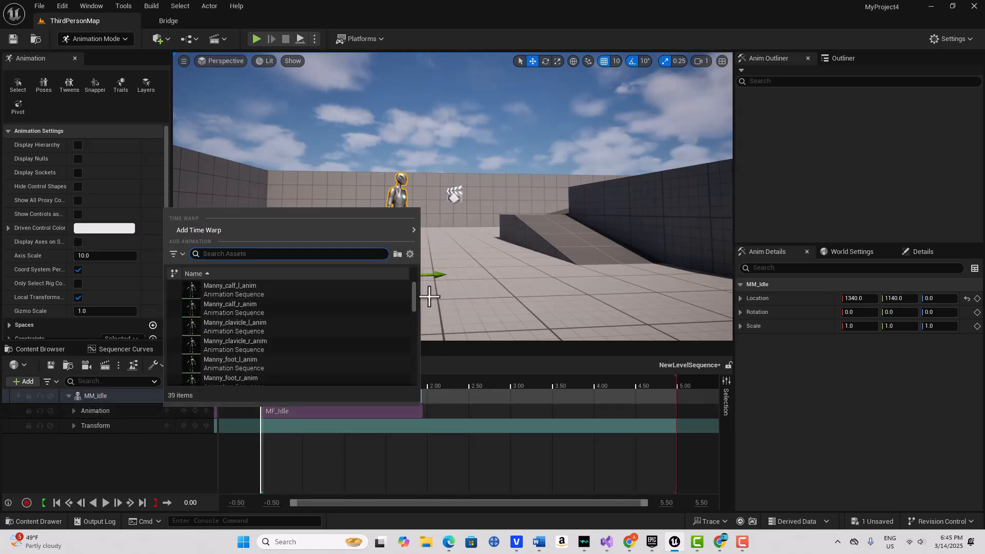
left_click_drag(414, 288, 411, 335)
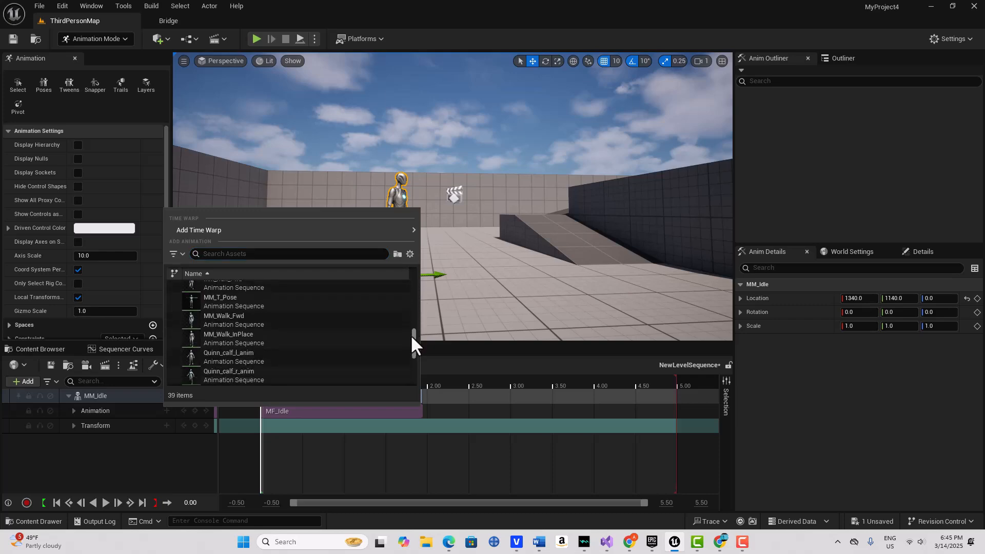
scroll(215, 334, "up", 3)
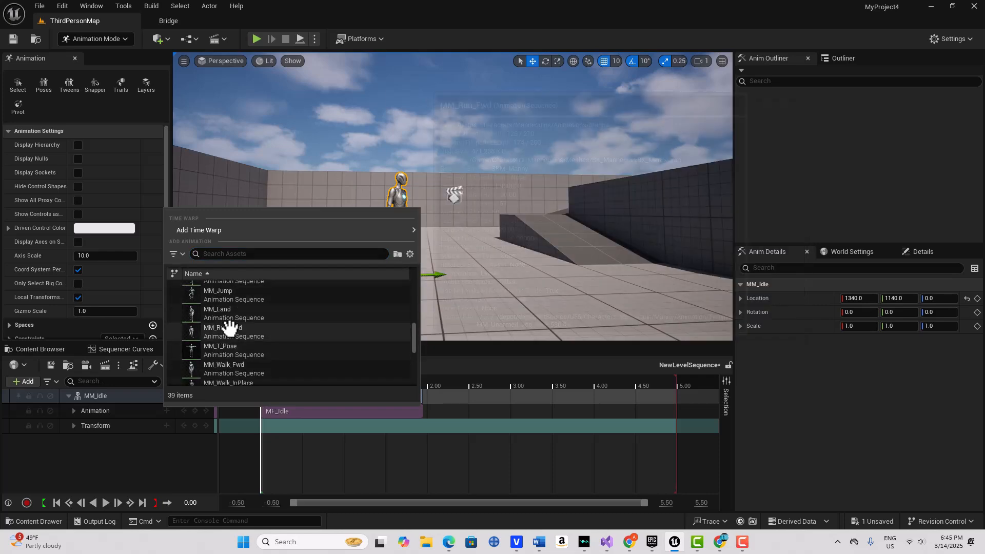
scroll(230, 349, "down", 1)
left_click(231, 367)
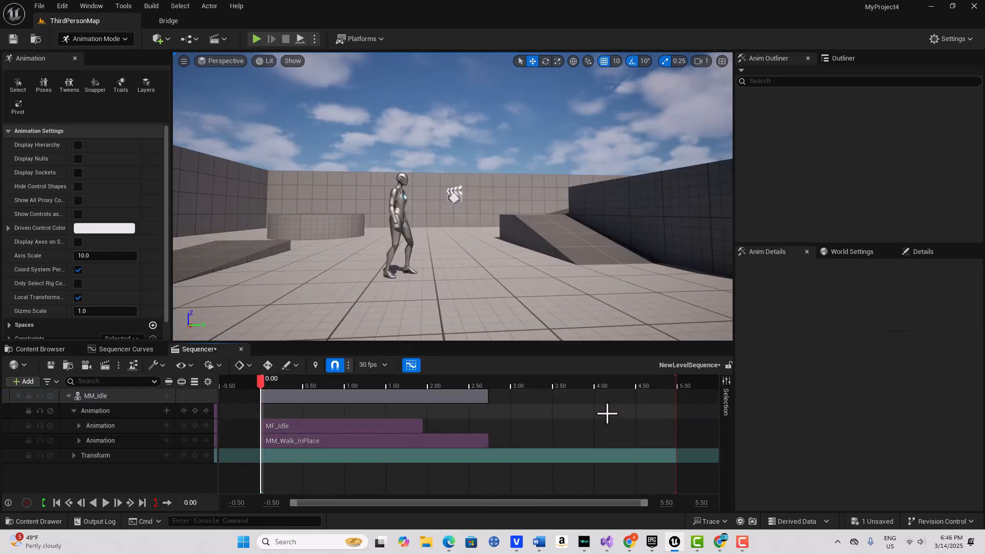
scroll(603, 413, "down", 4, "ctrl")
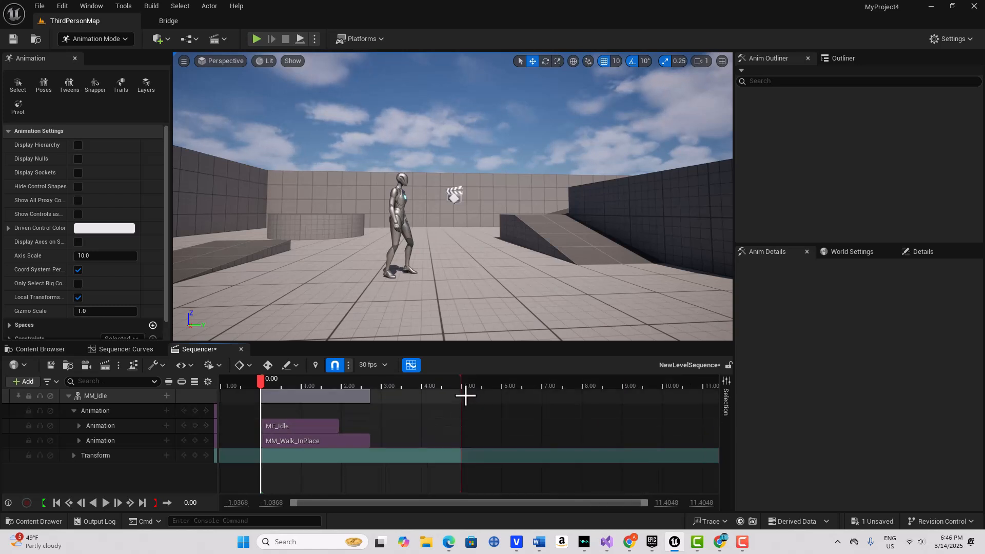
Move MM_Walk_InPlace onto MF_Idle's row starting near 1.9 s, then scrub to preview
scroll(341, 450, "up", 4, "ctrl")
scroll(342, 450, "down", 4, "ctrl")
left_click_drag(343, 440, 456, 423)
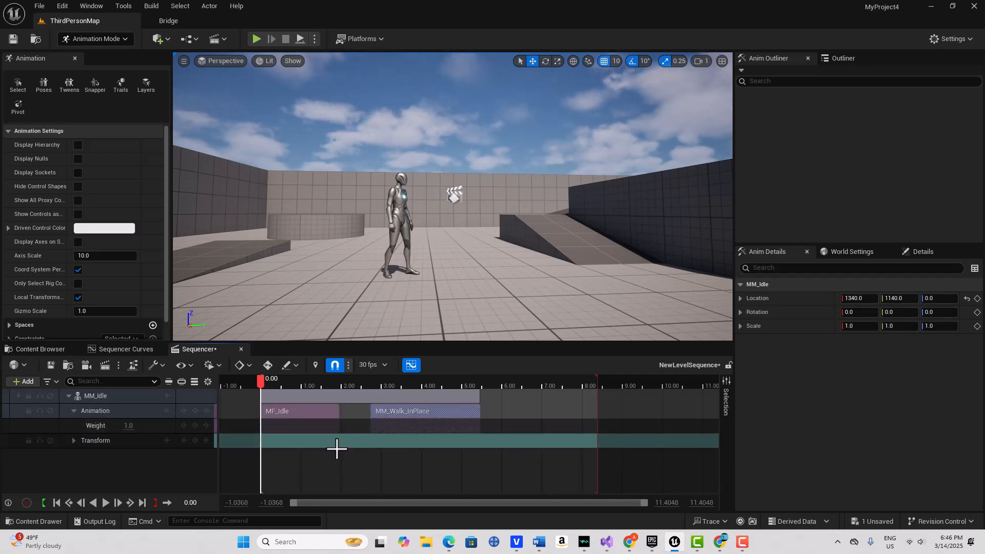
left_click(469, 410)
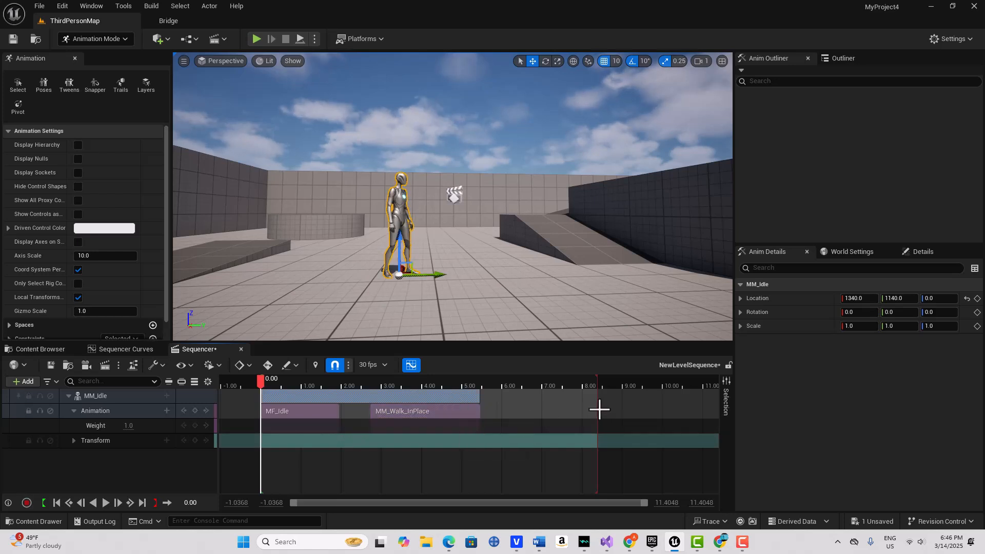
left_click_drag(426, 412, 397, 410)
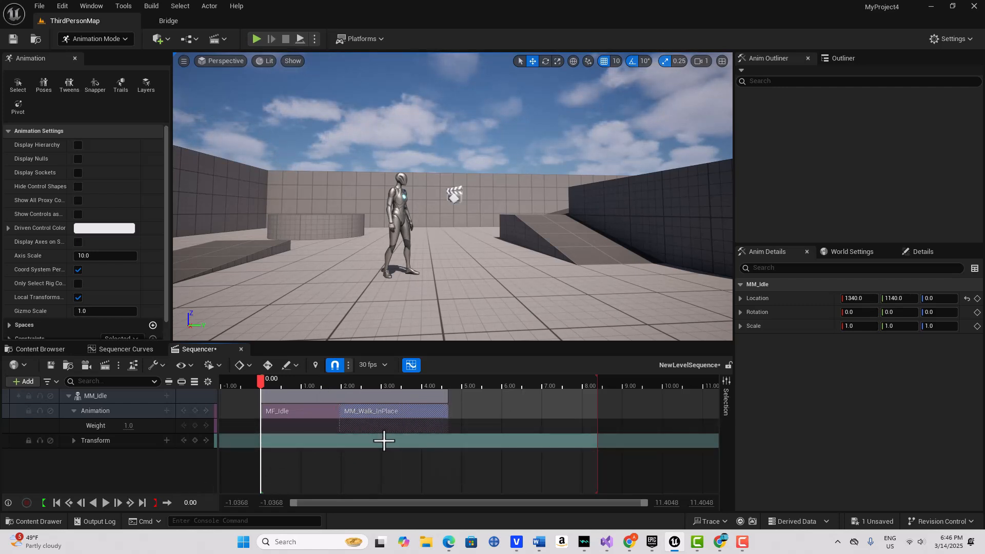
left_click_drag(260, 377, 450, 367)
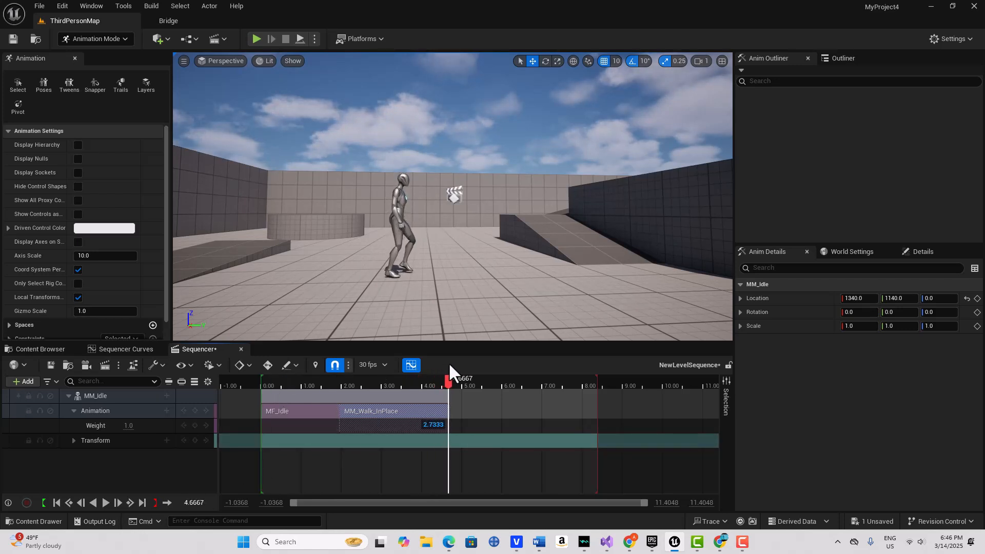
left_click(56, 502)
left_click(101, 505)
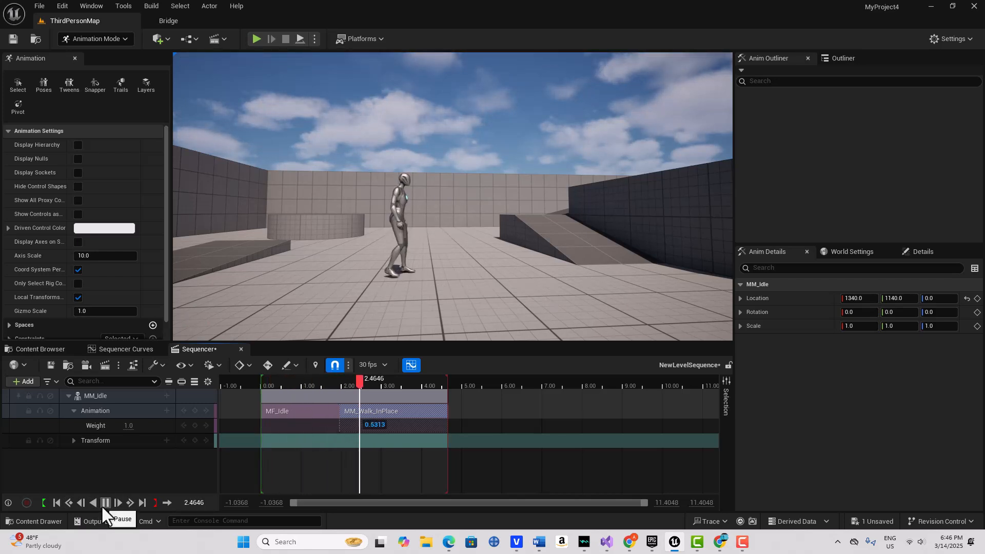
left_click(103, 503)
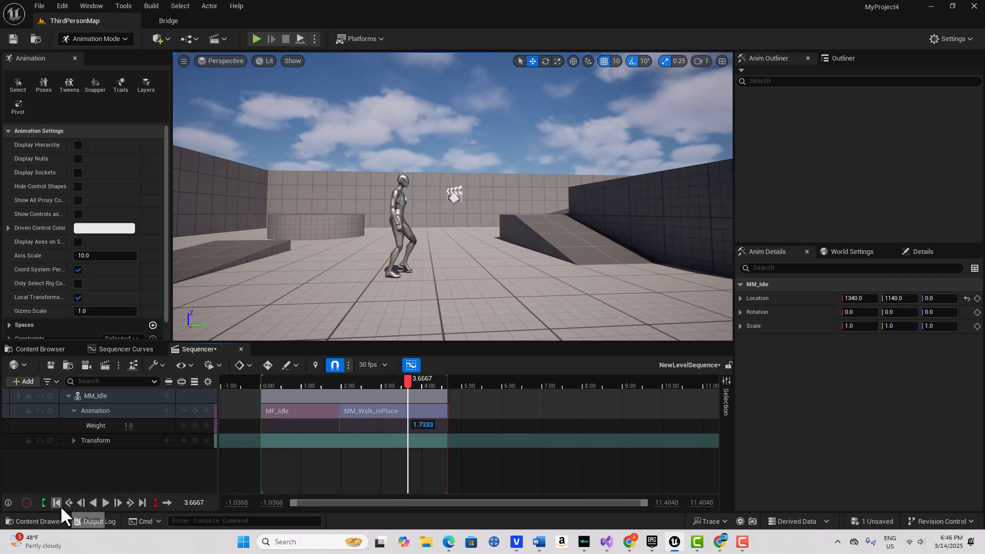
left_click(58, 504)
left_click(103, 503)
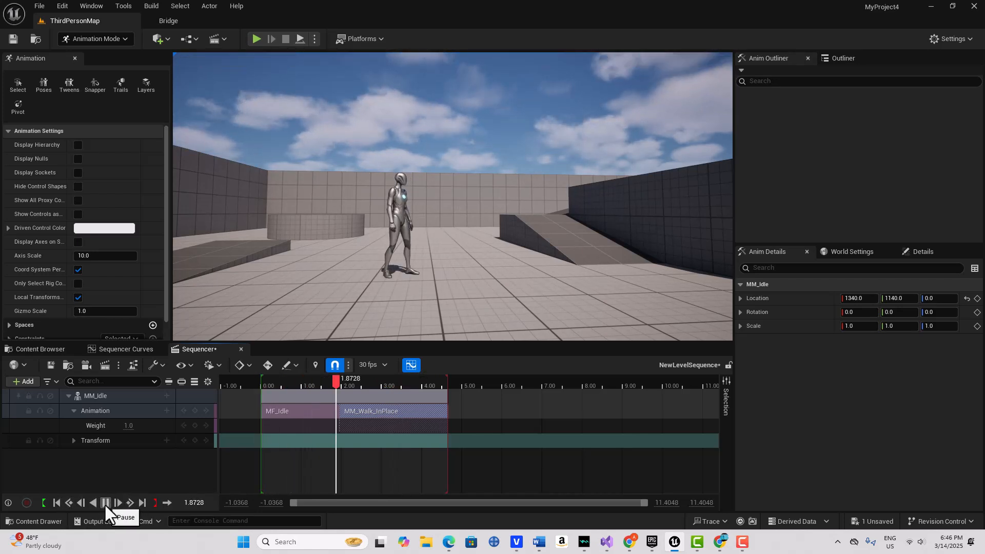
left_click(104, 503)
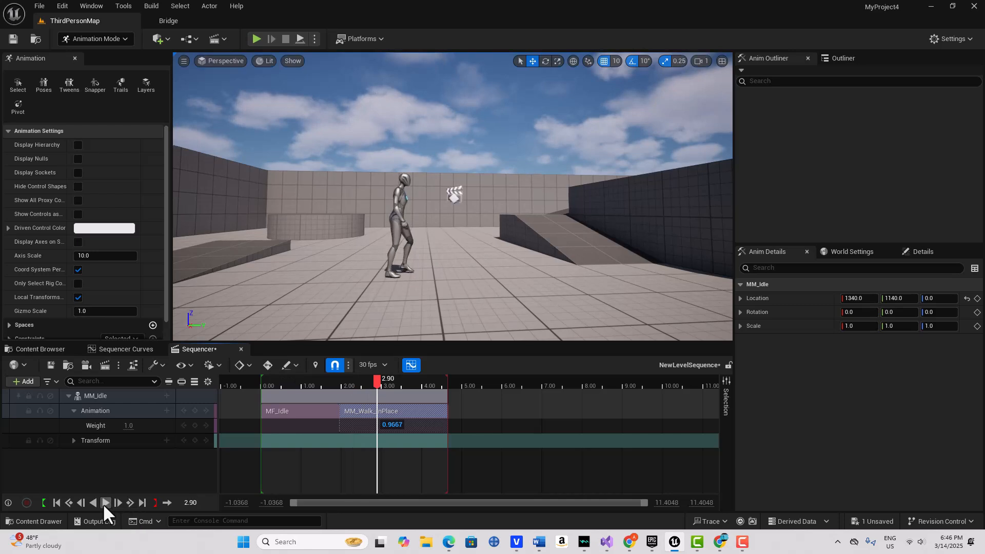
left_click(58, 505)
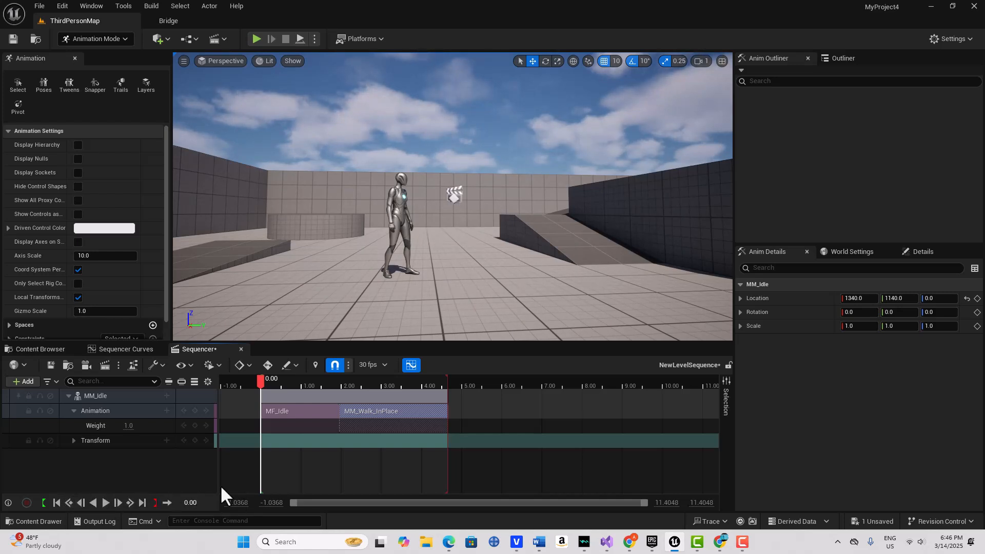
Match MF_Idle to the next clip on the root bone and overlap MM_Walk_InPlace to start near 1.4 s
left_click(307, 411)
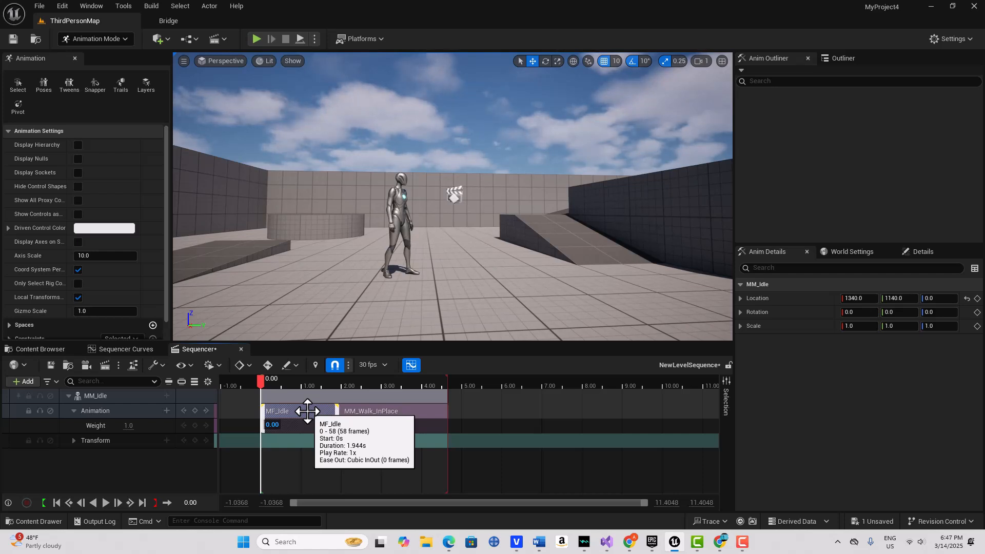
right_click(307, 411)
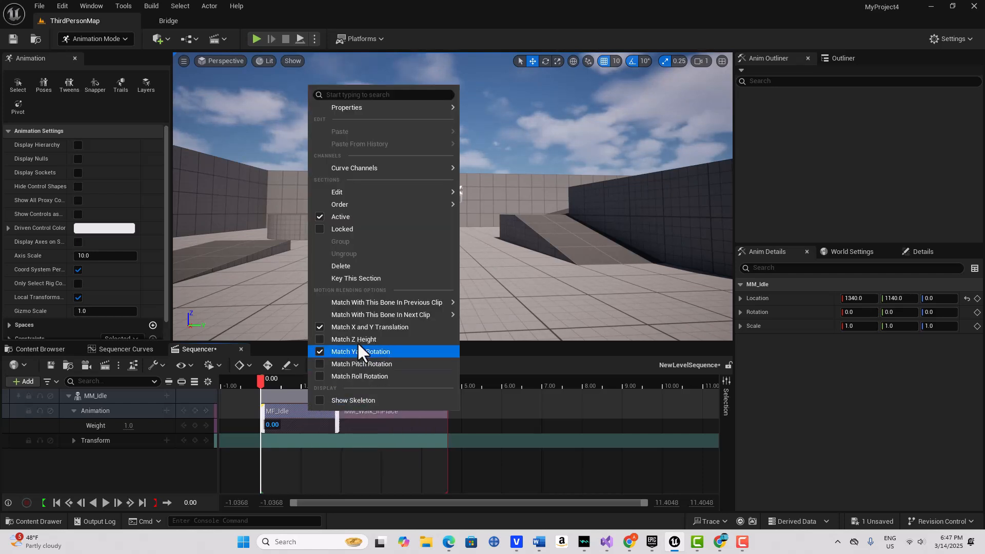
mouse_move(396, 314)
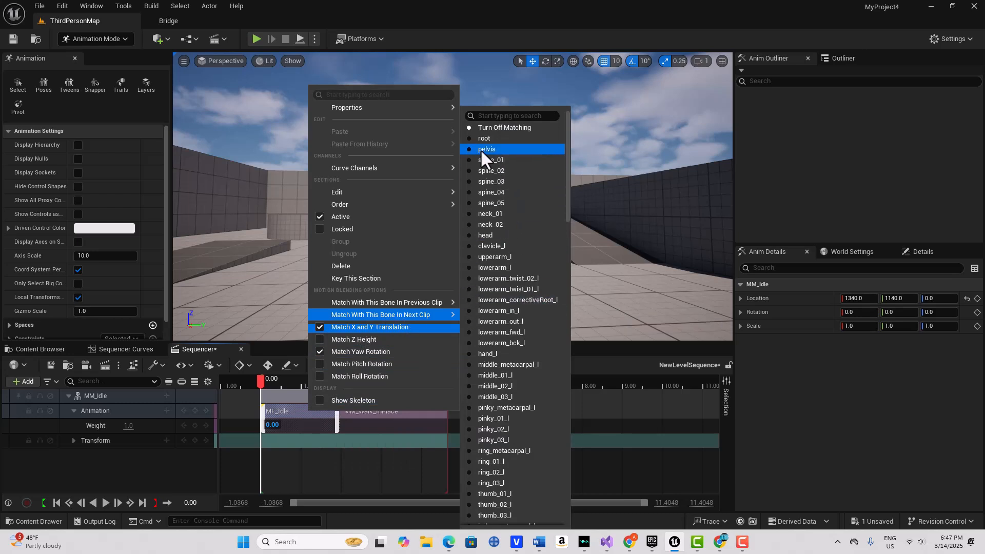
left_click(469, 139)
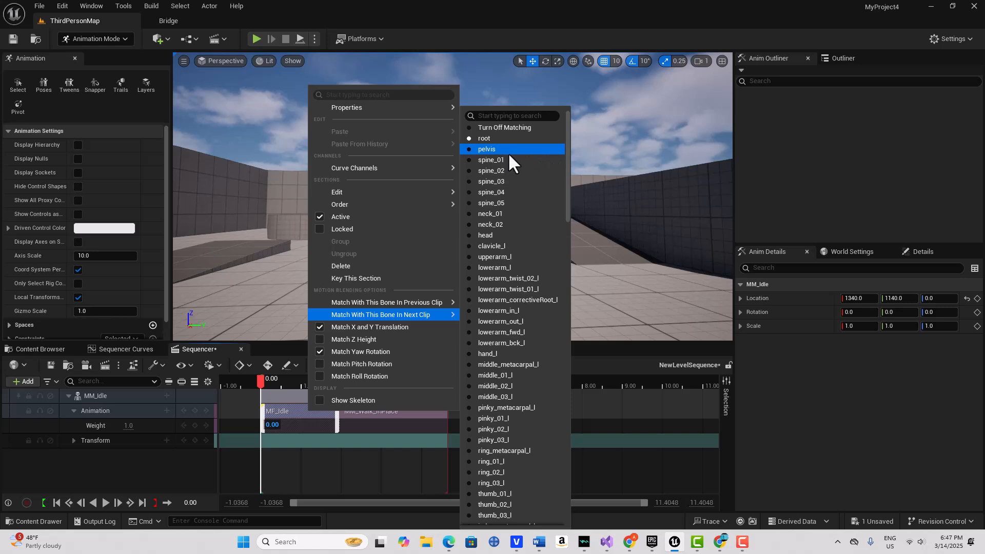
left_click(635, 262)
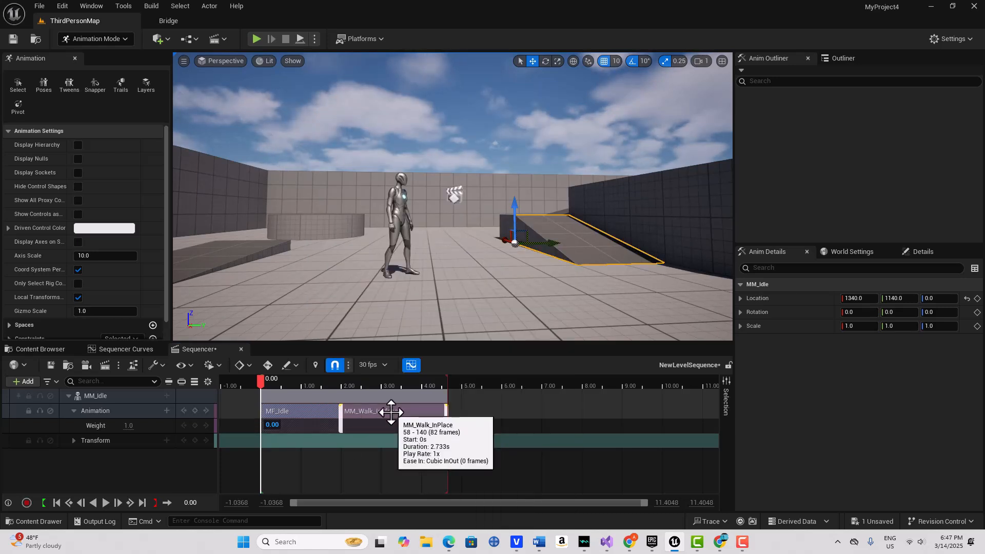
left_click_drag(391, 412, 369, 411)
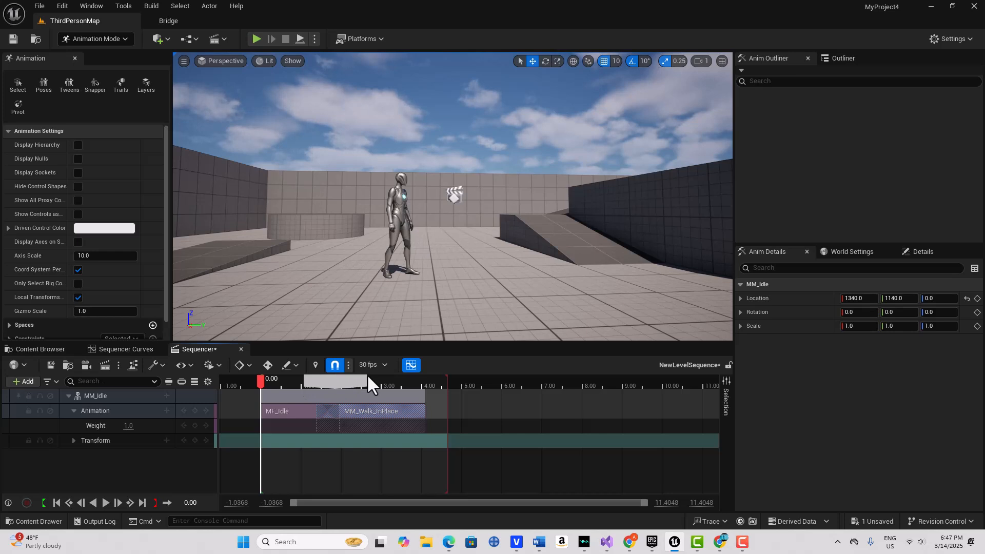
Zoom into the 1.4–2.0 s crossfade and play it back twice from the start
right_click_drag(363, 377, 363, 378)
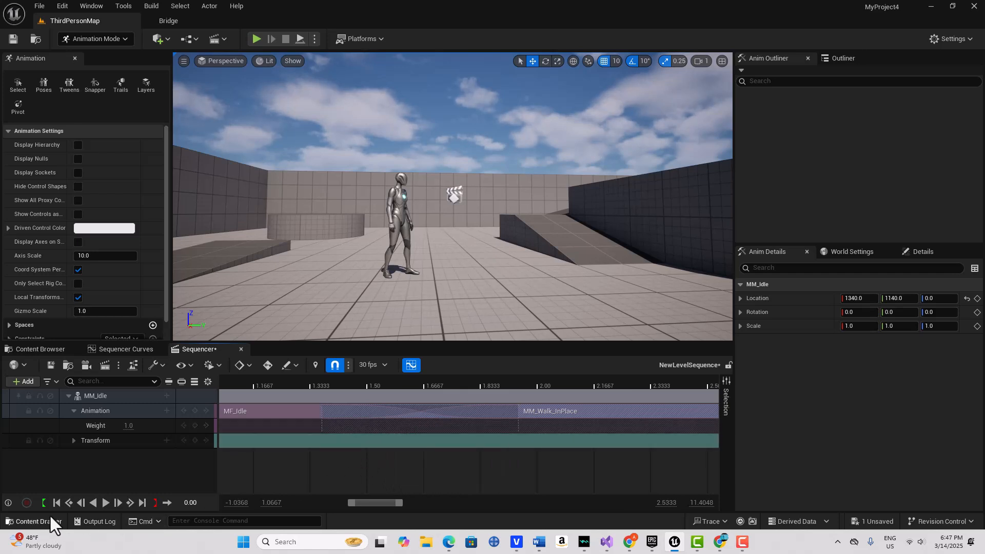
left_click(105, 503)
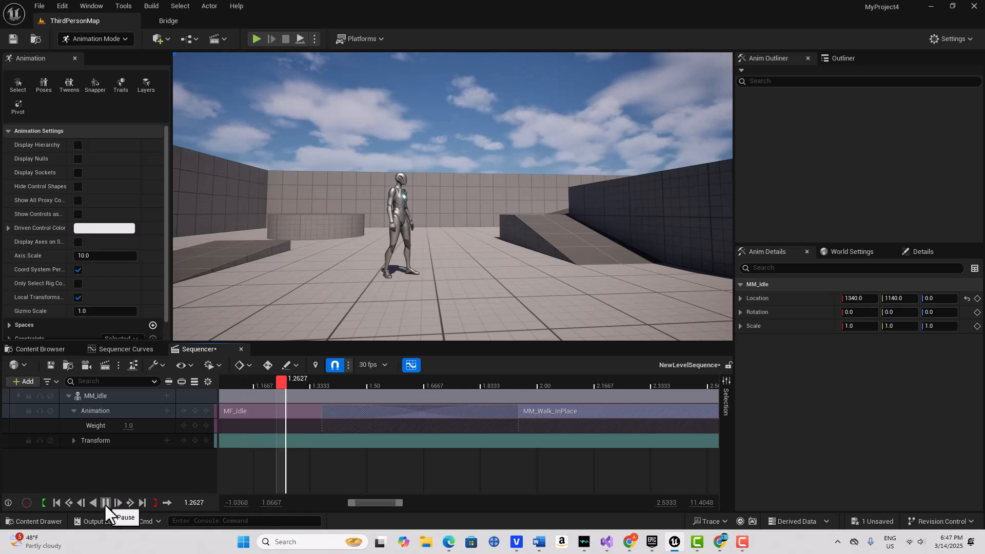
left_click(105, 502)
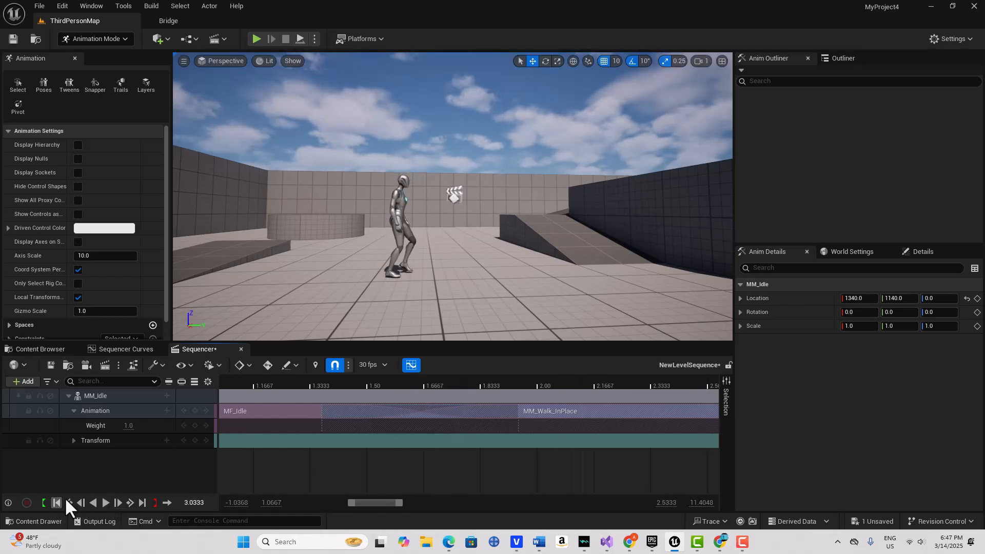
left_click(57, 503)
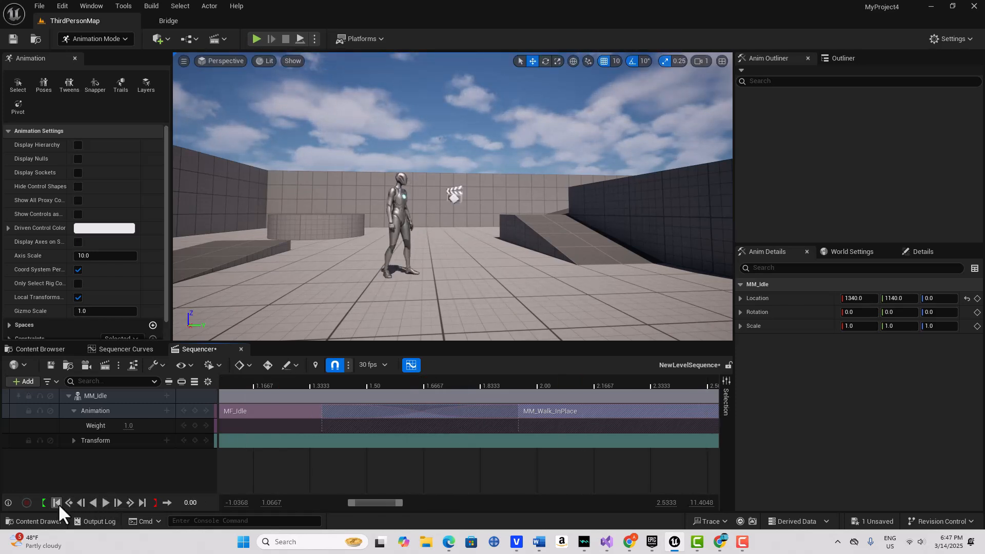
left_click(104, 504)
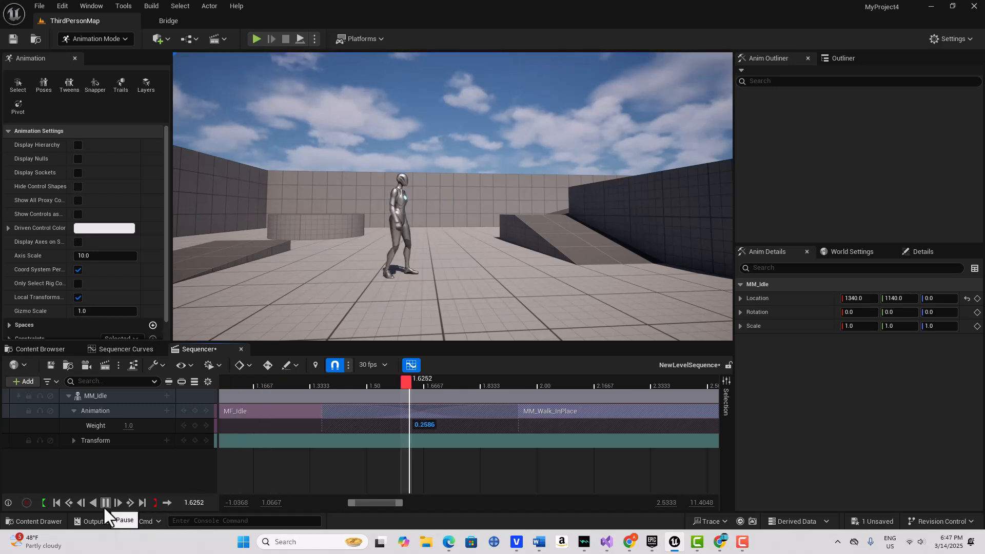
left_click(55, 503)
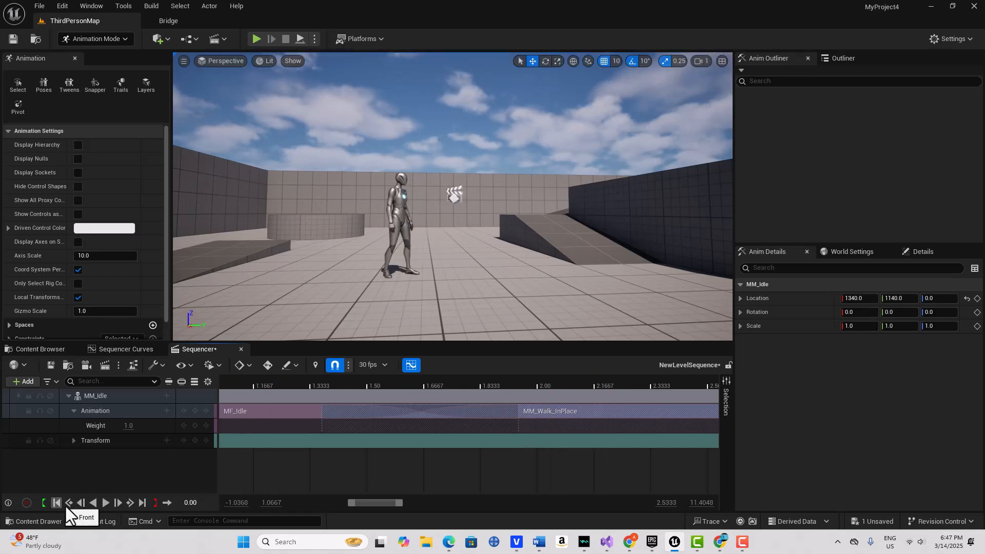
right_click(414, 414)
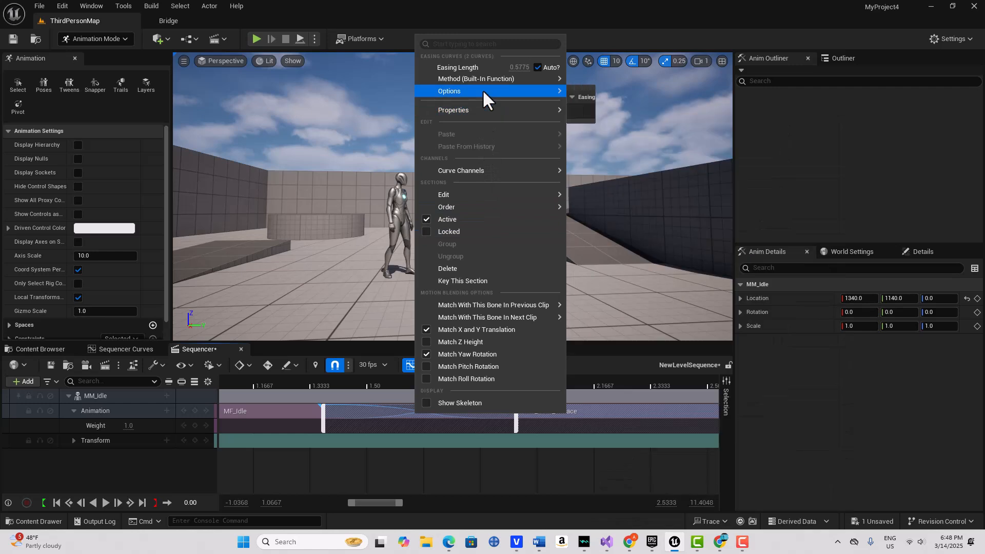
mouse_move(484, 91)
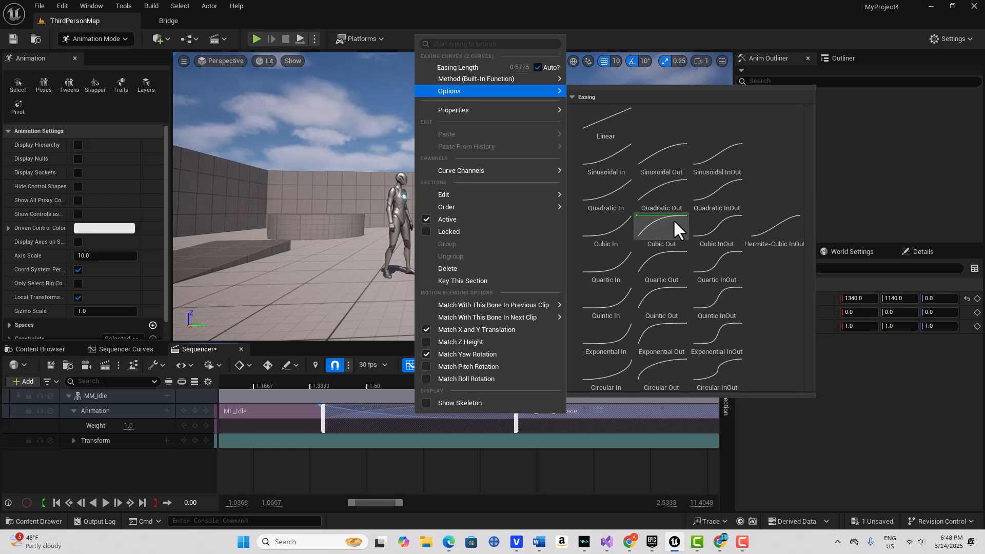
left_click(456, 485)
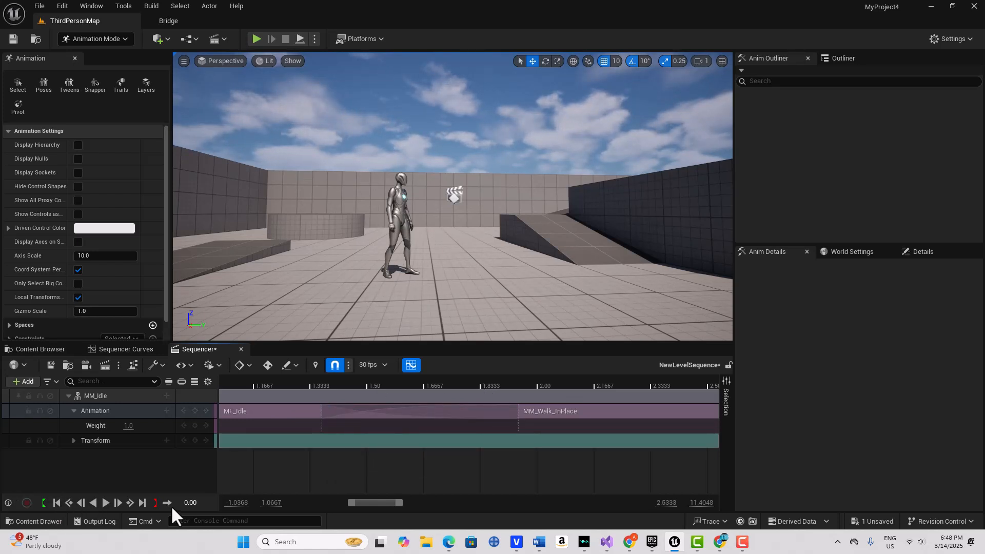
left_click(105, 502)
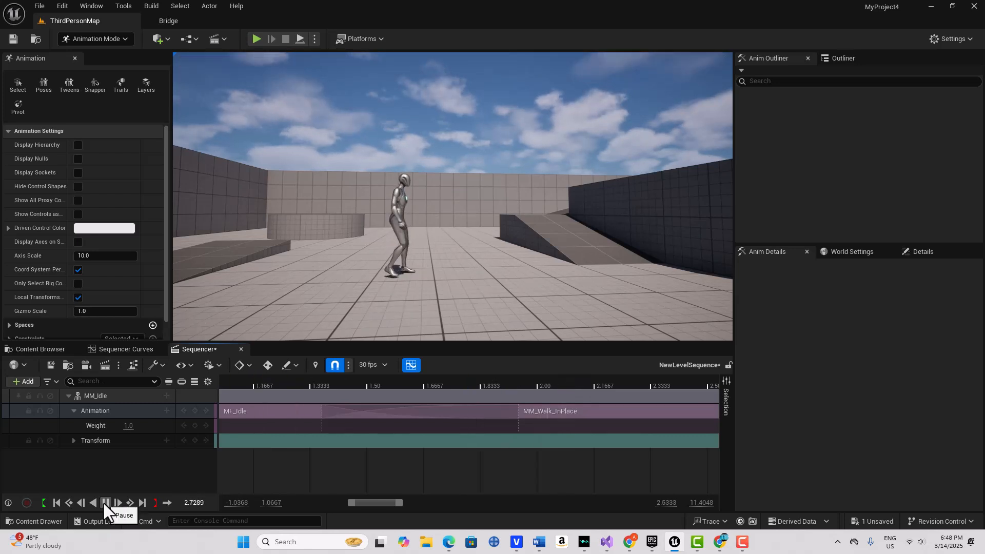
left_click(105, 503)
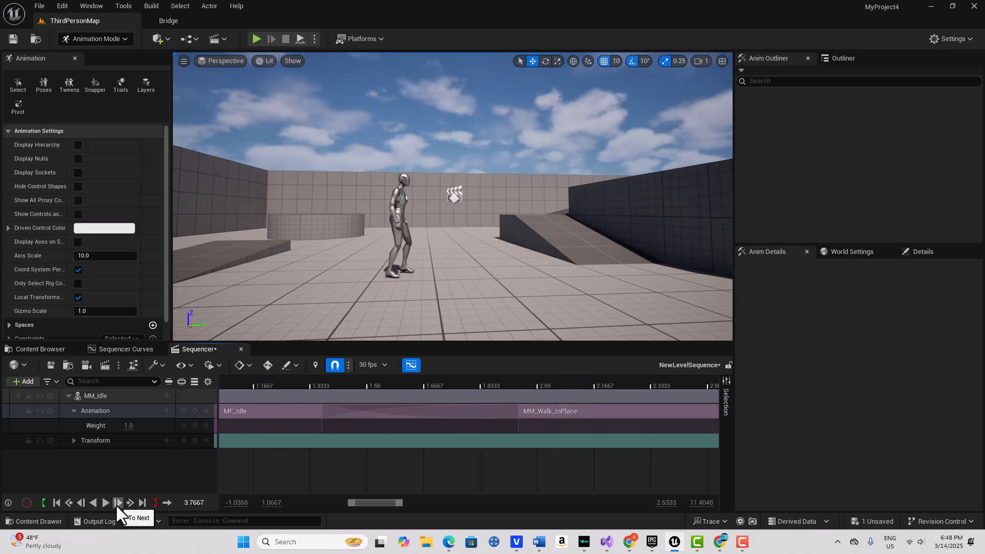
left_click(56, 503)
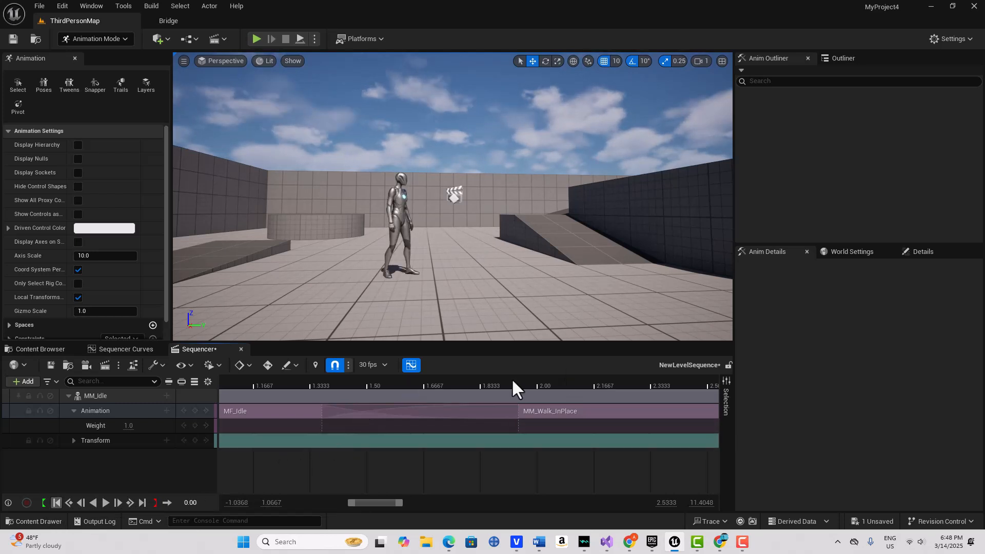
Move the playhead to 4.10 s, end the playback range there, and enable Loop
right_click_drag(485, 382, 338, 387)
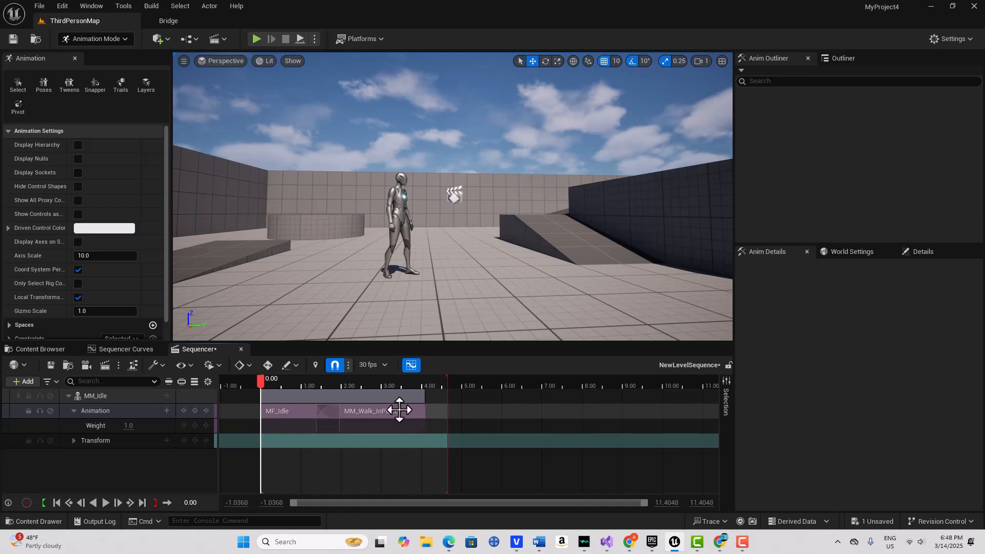
left_click_drag(261, 384, 426, 365)
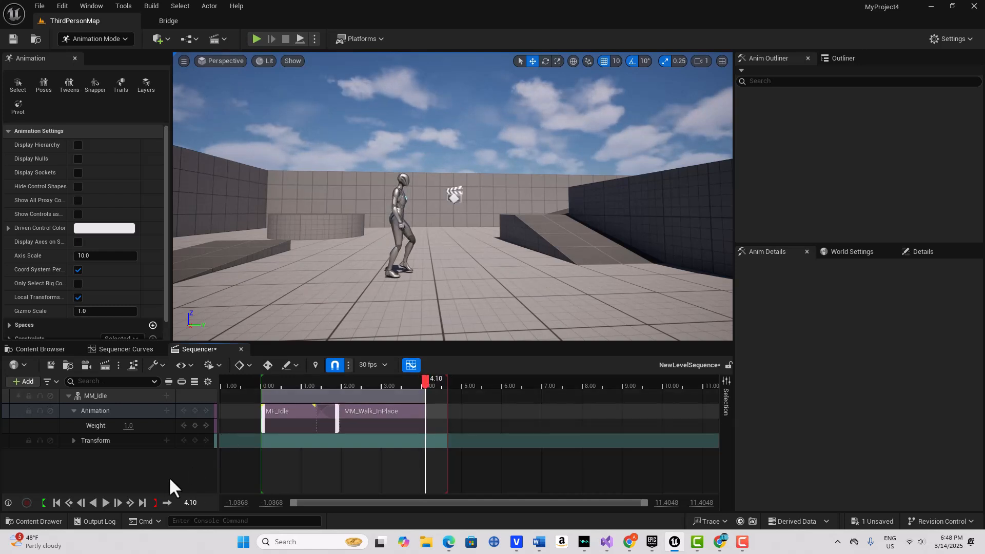
left_click(154, 503)
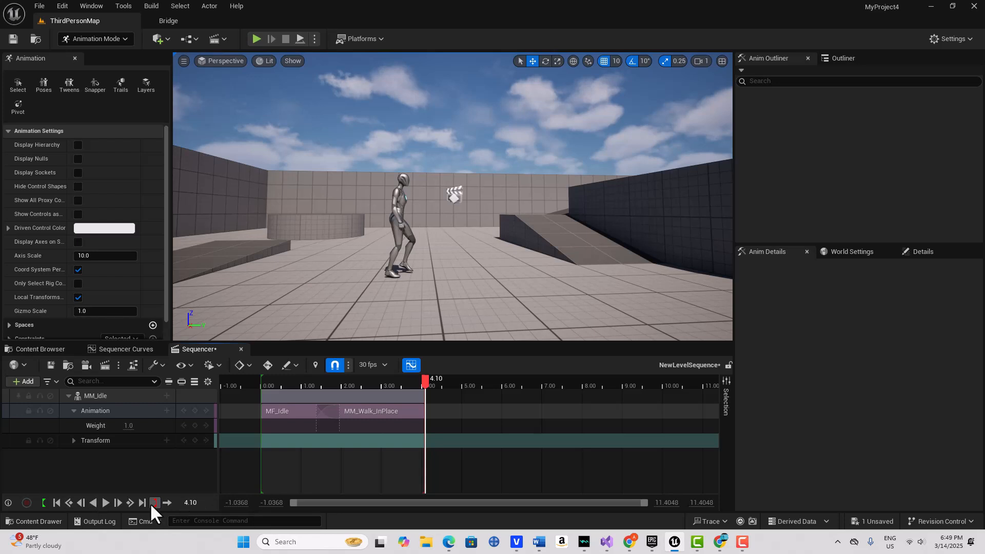
left_click(168, 503)
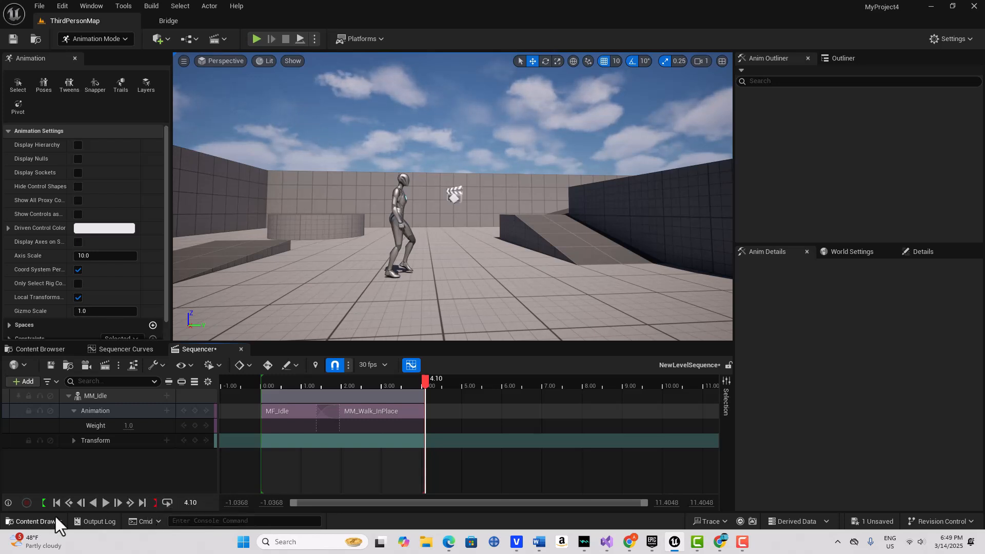
left_click(105, 502)
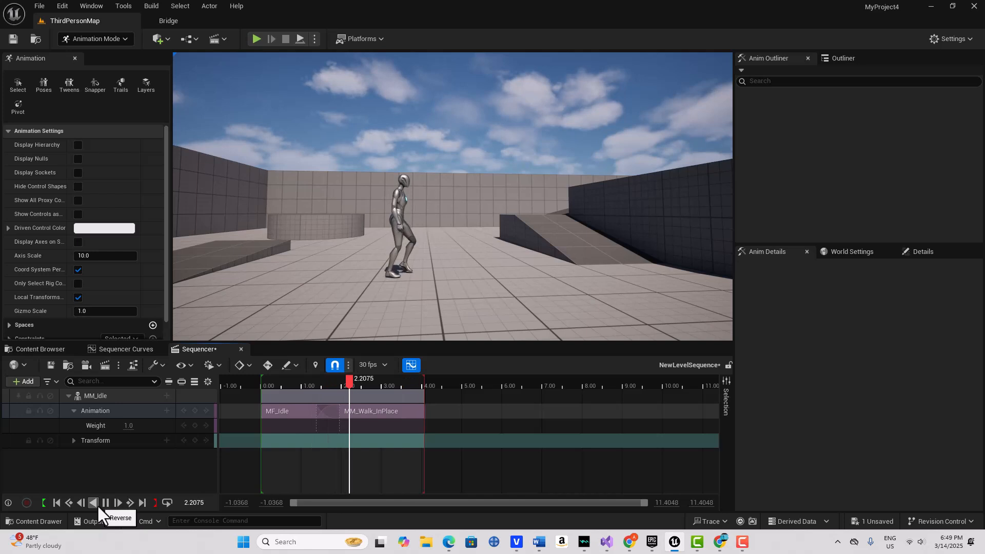
left_click(106, 503)
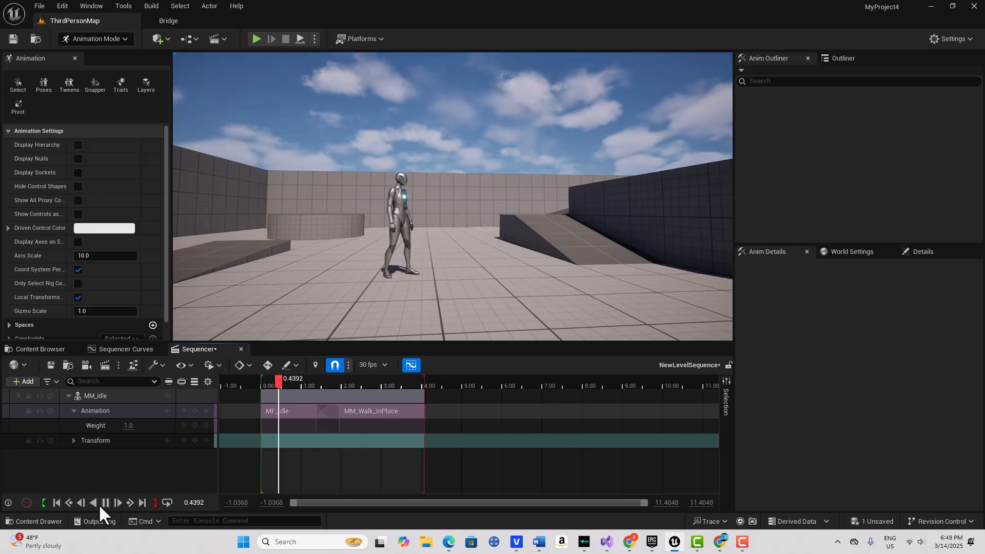